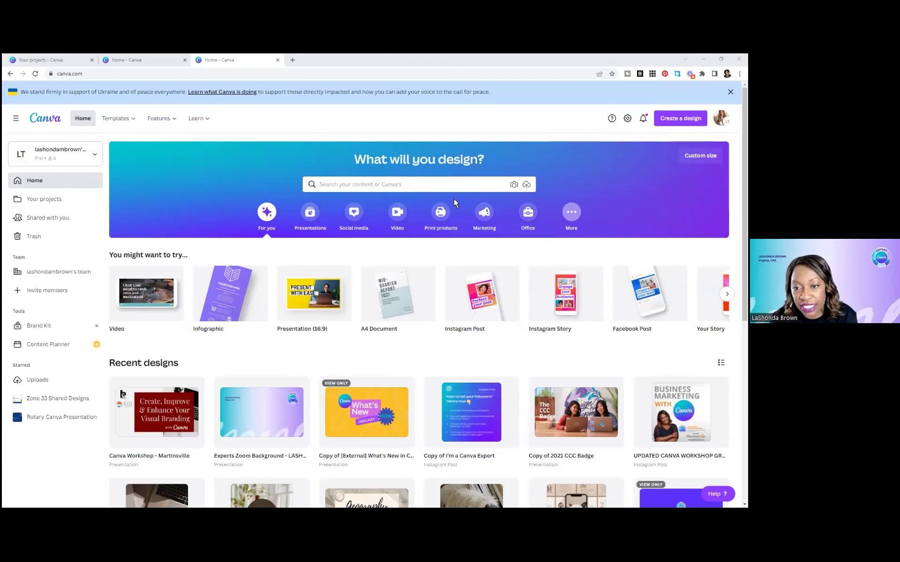
# Create a blank Instagram Post design
pyautogui.click(429, 185)
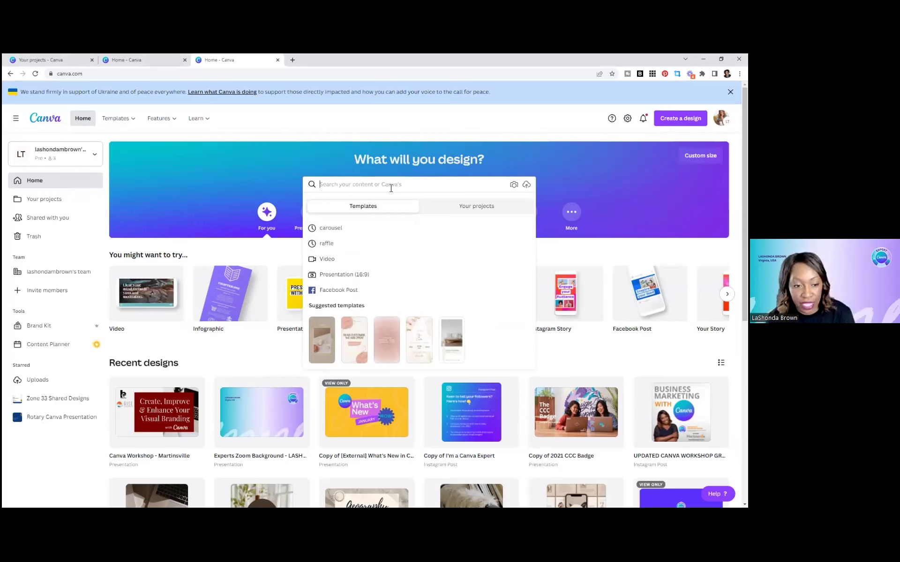
pyautogui.click(552, 251)
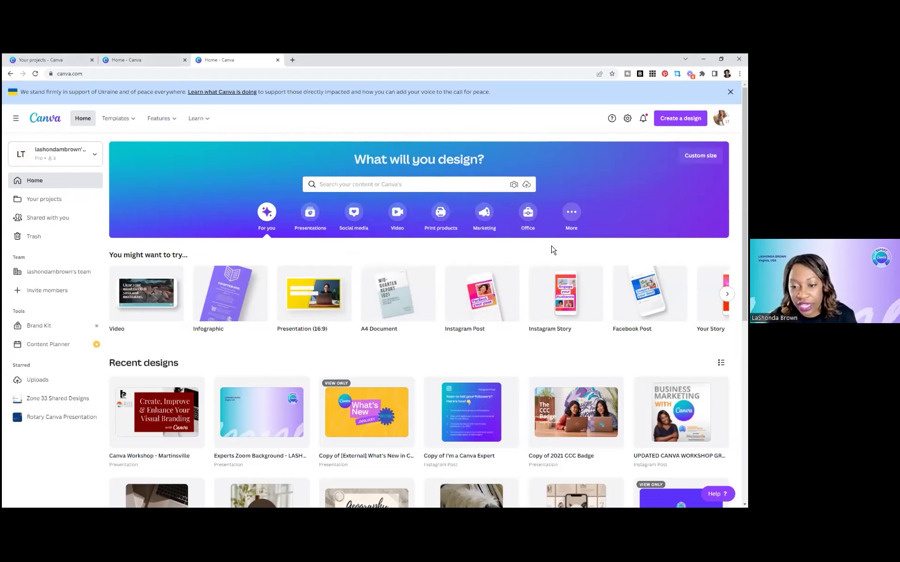
pyautogui.click(474, 297)
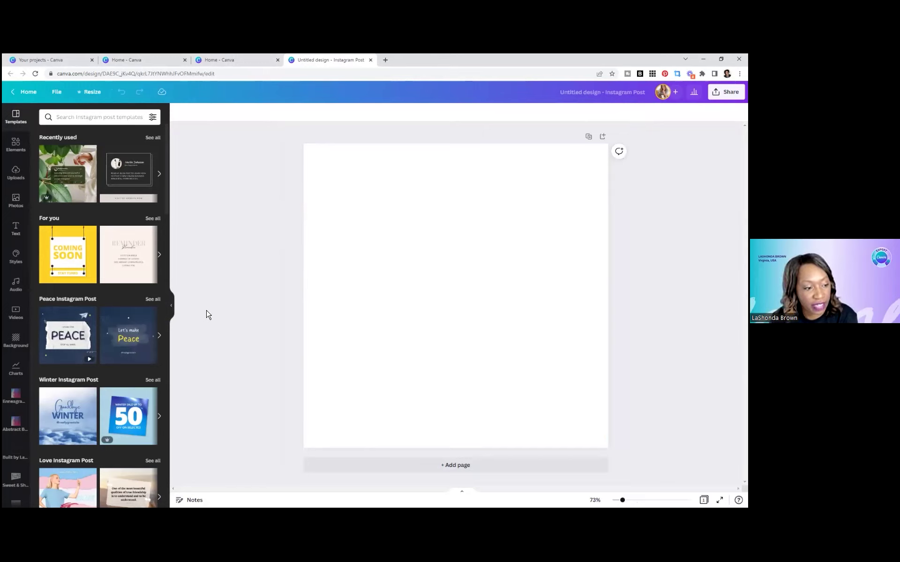
# Search the Instagram post templates for "spring"
pyautogui.click(87, 116)
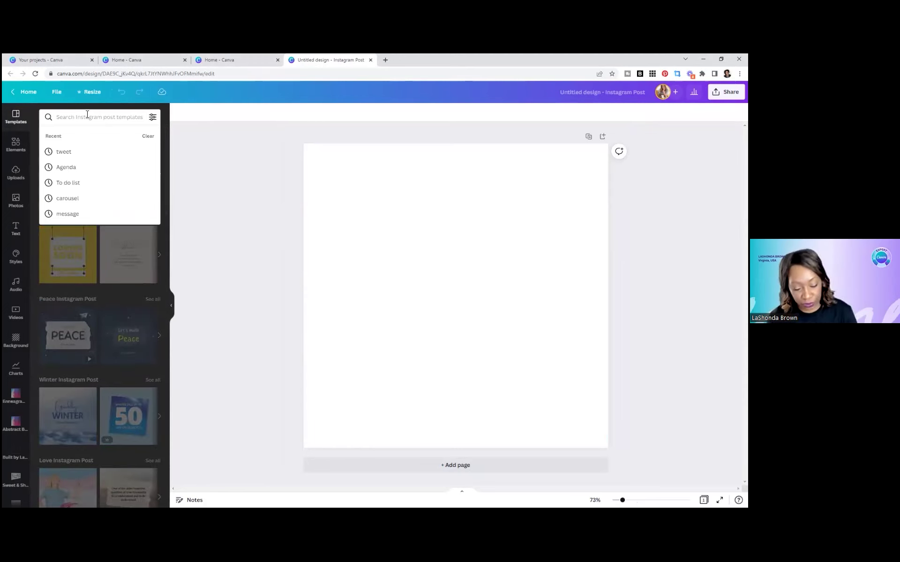
pyautogui.write('spring')
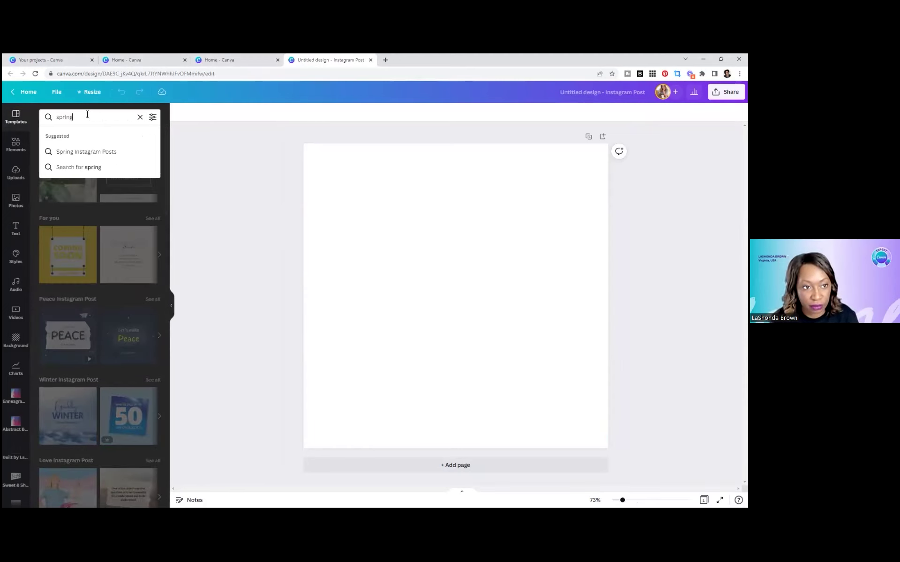
pyautogui.press('Return')
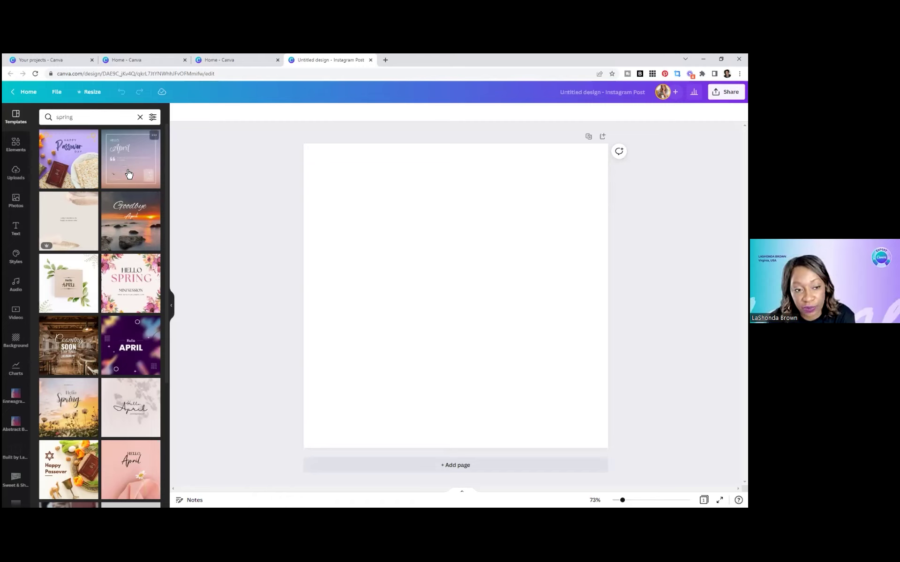
# Browse the spring template results and return to the start of the list
pyautogui.scroll(-10, 127, 179)
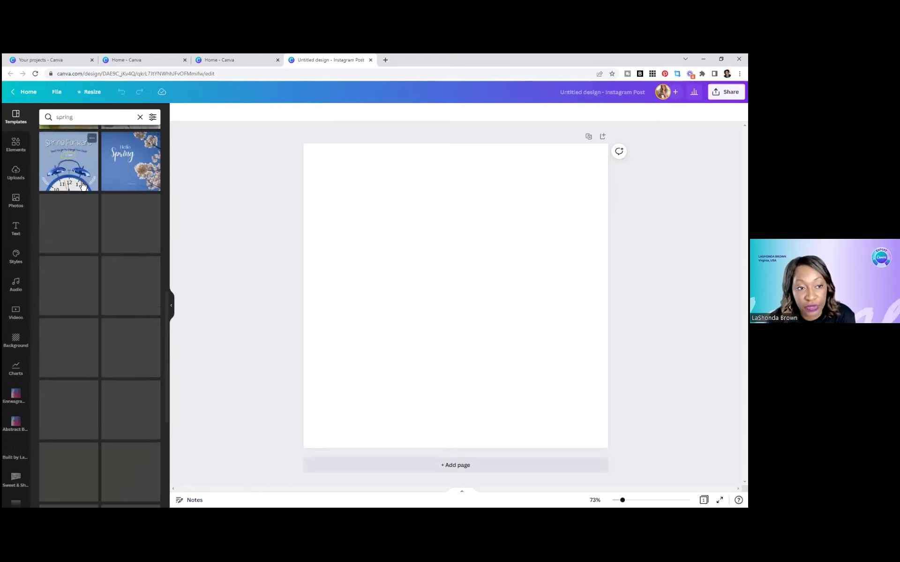
pyautogui.scroll(-8, 115, 196)
pyautogui.scroll(-5, 113, 199)
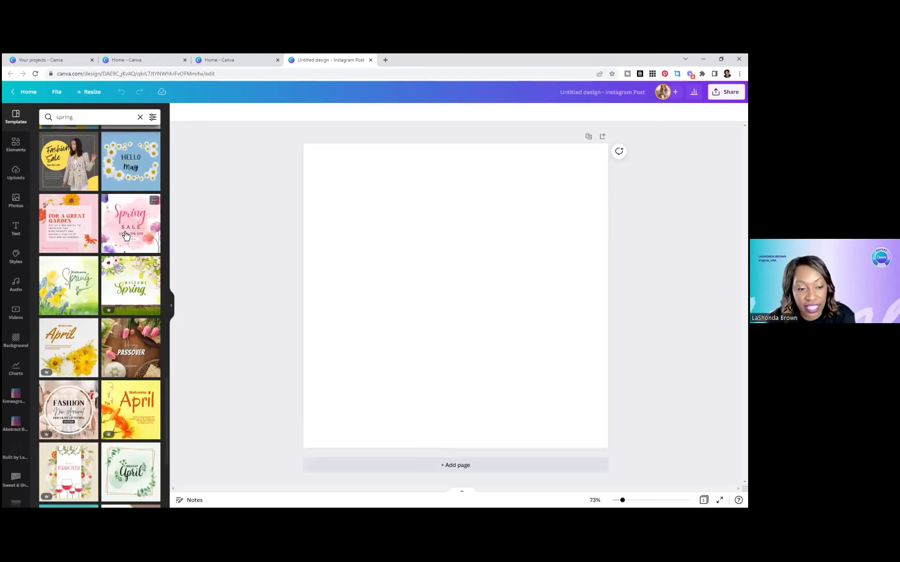
pyautogui.scroll(-3, 125, 232)
pyautogui.scroll(-3, 125, 235)
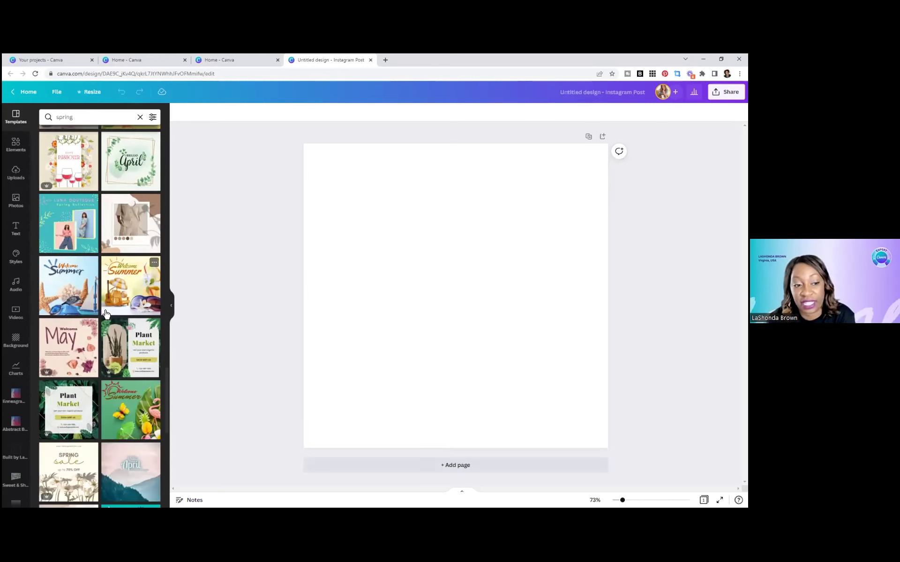
pyautogui.scroll(-5, 120, 330)
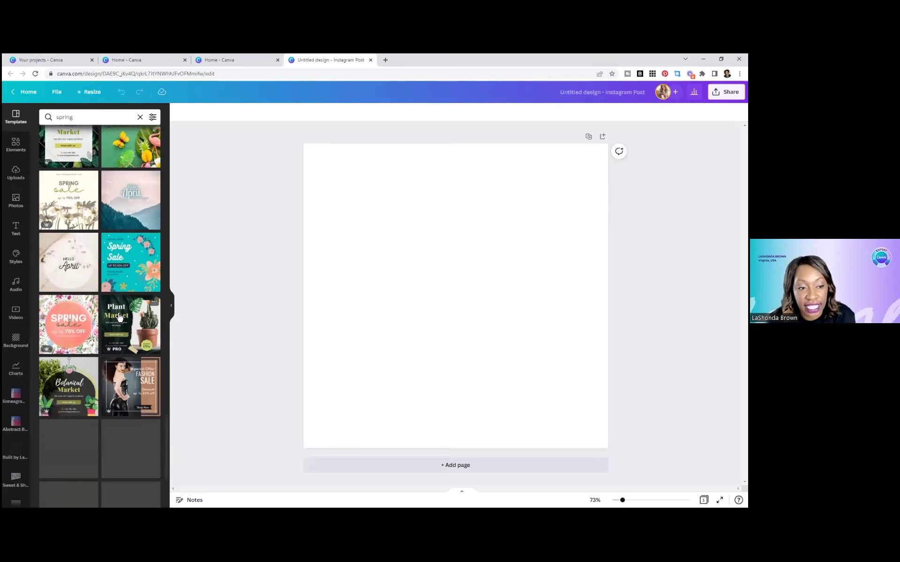
pyautogui.scroll(-10, 99, 291)
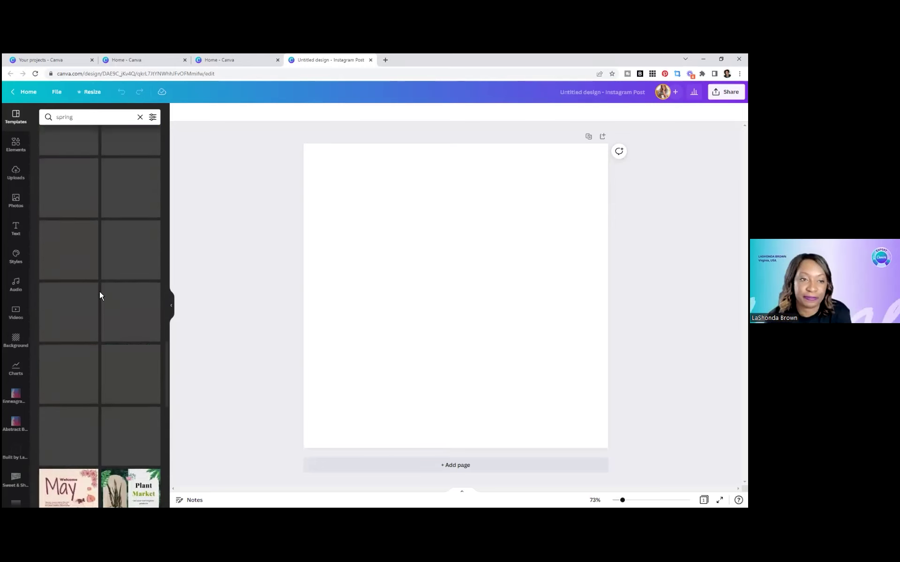
pyautogui.scroll(10, 97, 288)
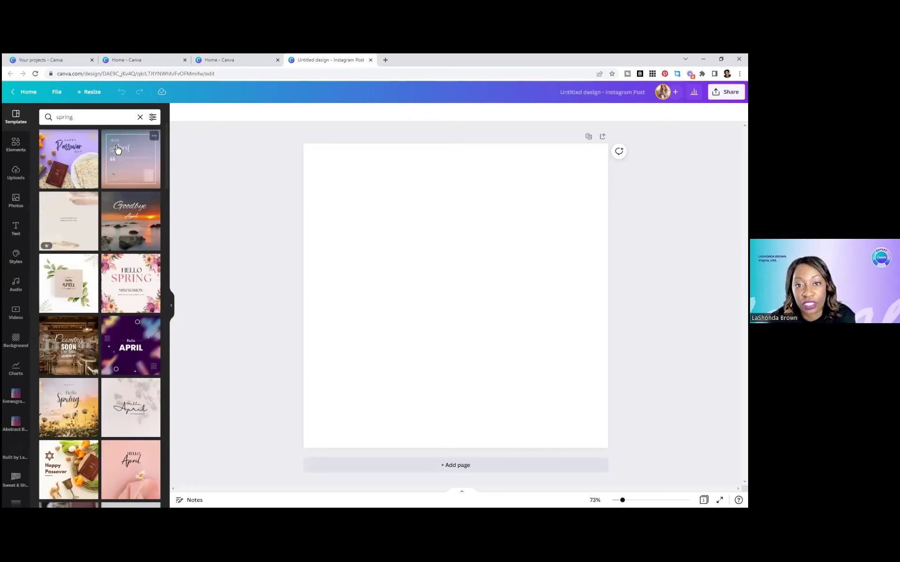
# Filter the spring templates by the Grass green color and apply the Botanical Market template to the page
pyautogui.click(153, 117)
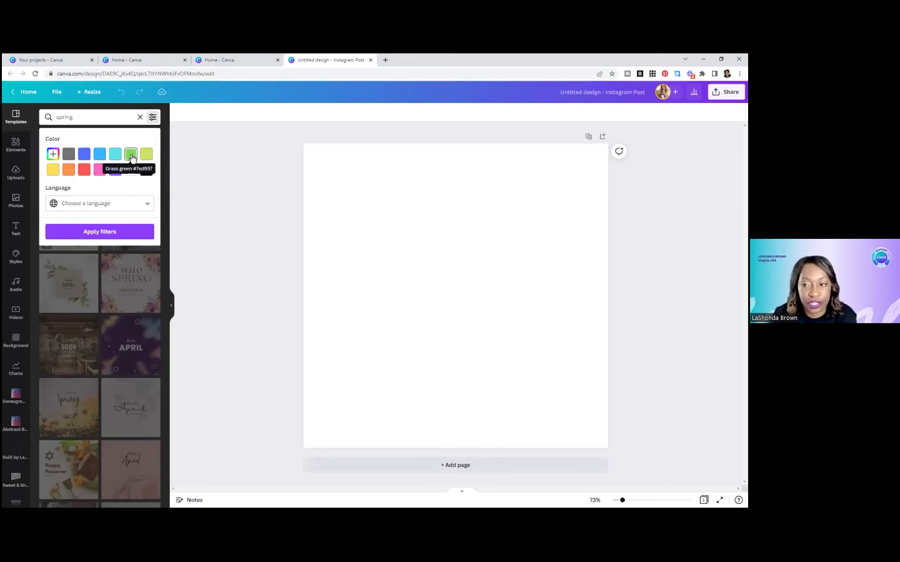
pyautogui.click(131, 157)
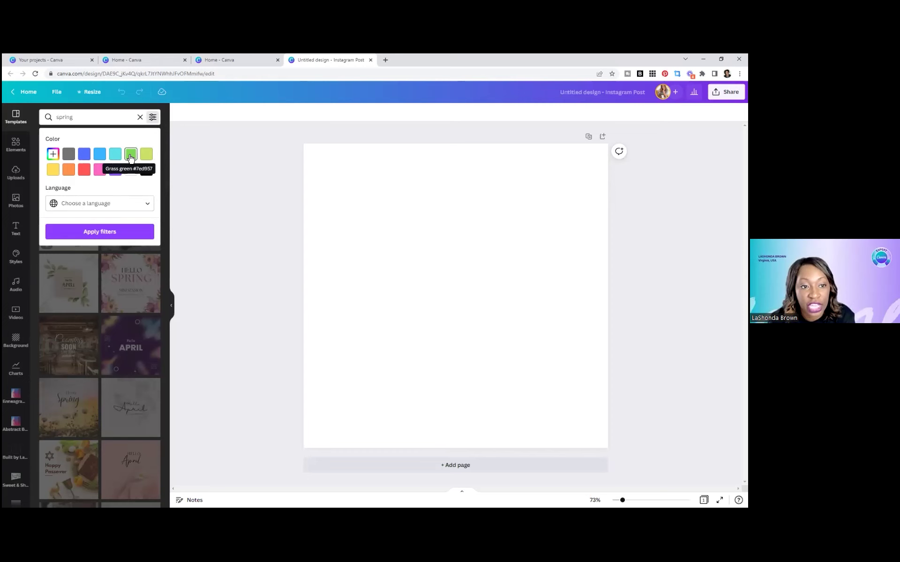
pyautogui.click(204, 234)
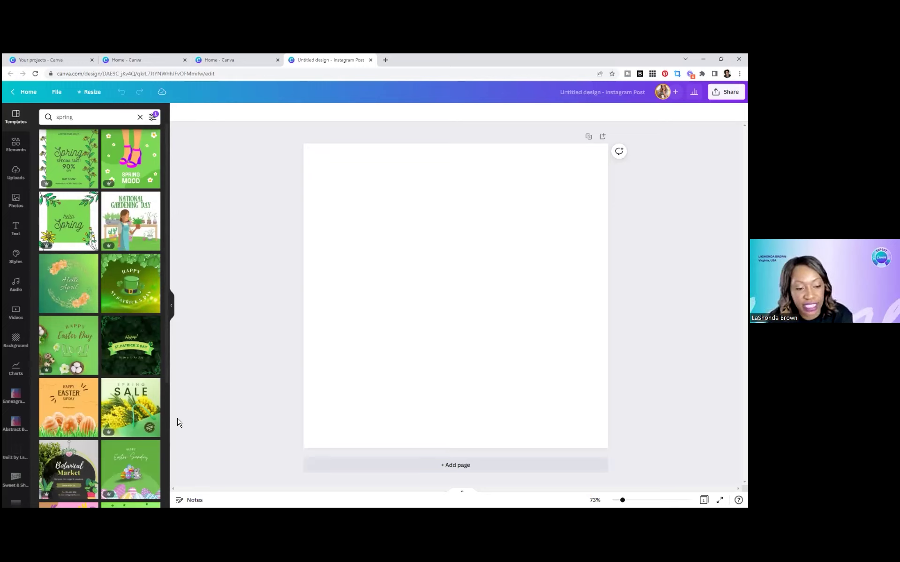
pyautogui.click(76, 475)
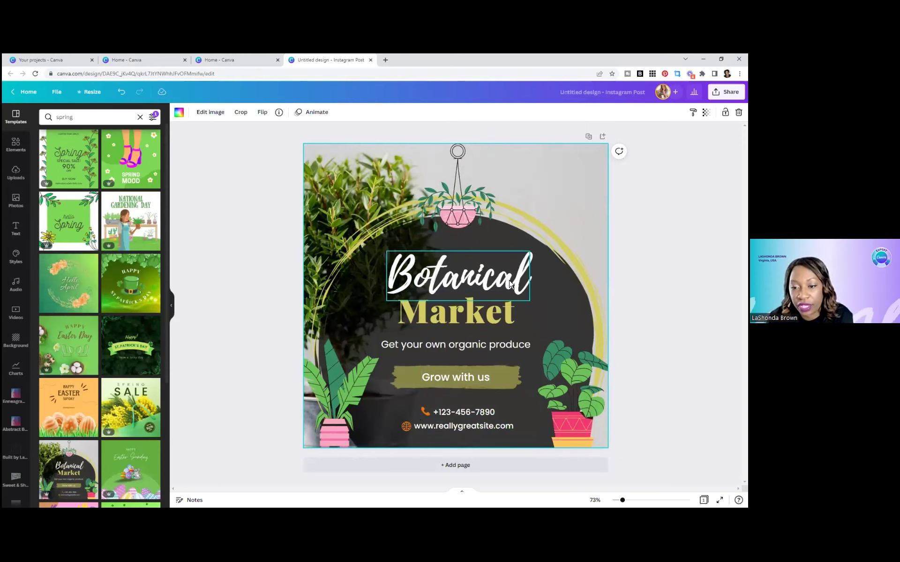
pyautogui.click(507, 321)
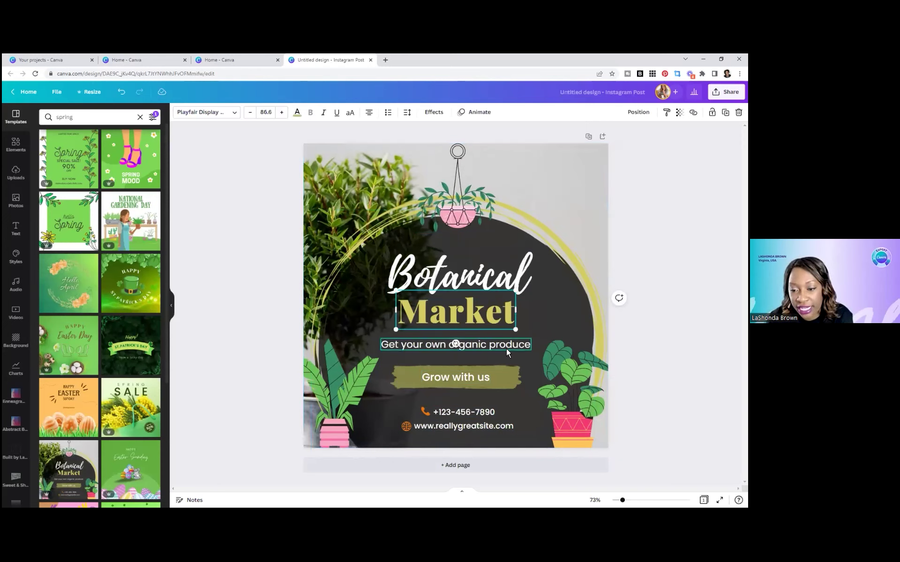
pyautogui.click(506, 348)
pyautogui.click(578, 306)
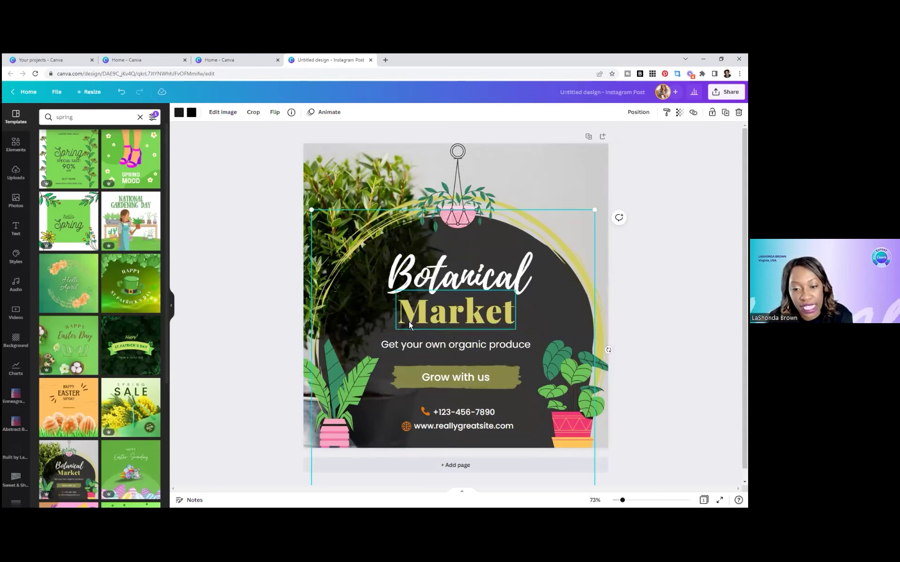
pyautogui.click(422, 321)
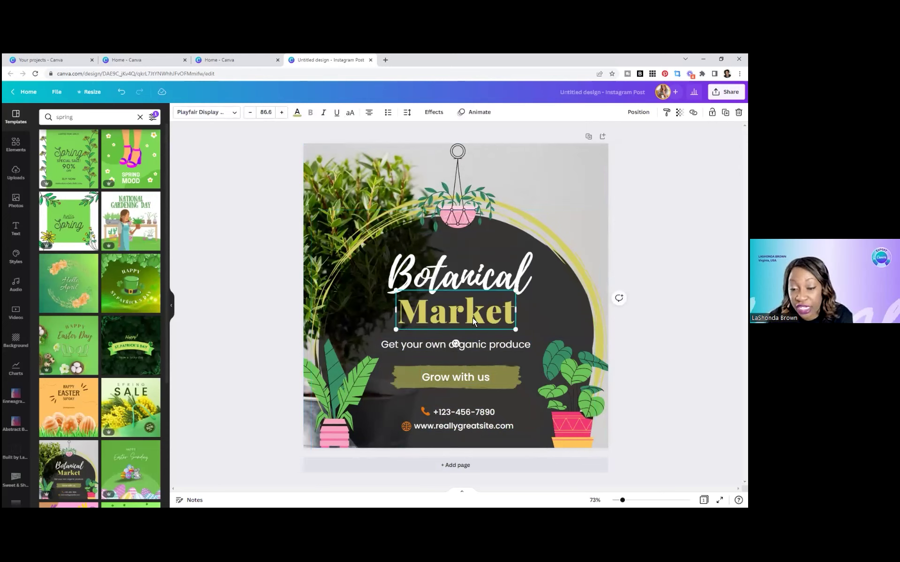
pyautogui.click(298, 115)
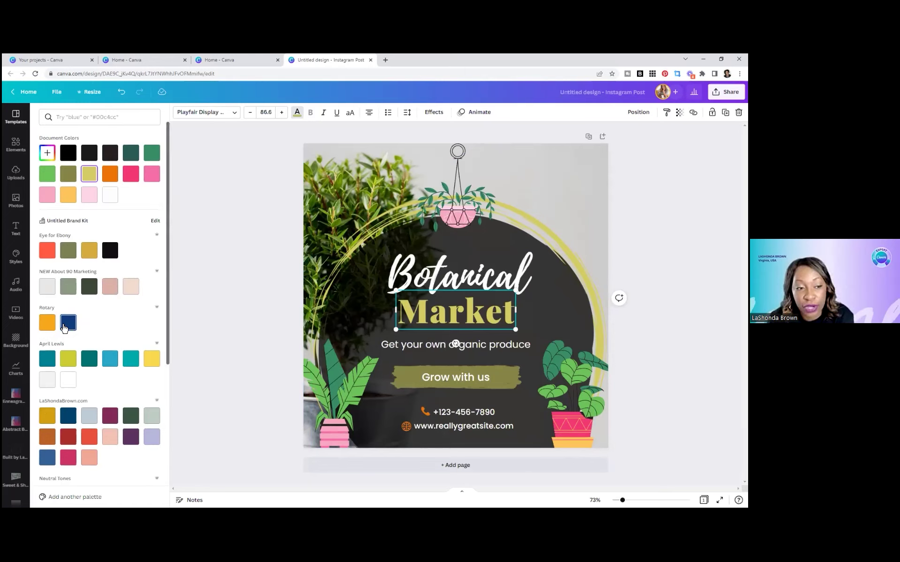
pyautogui.press('Escape')
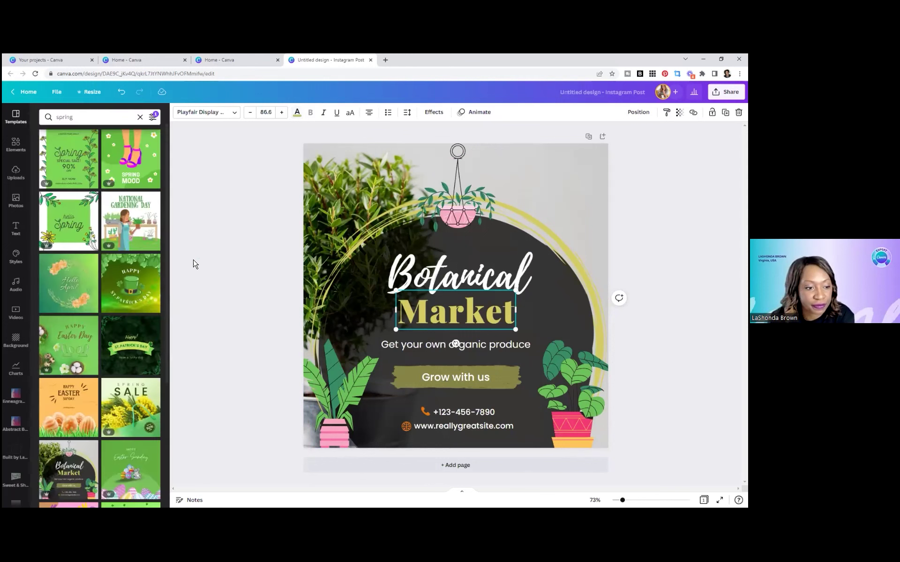
# Recolor the Botanical Market design with the Rotary brand palette from Styles and shuffle its color arrangement several times
pyautogui.scroll(-3, 29, 285)
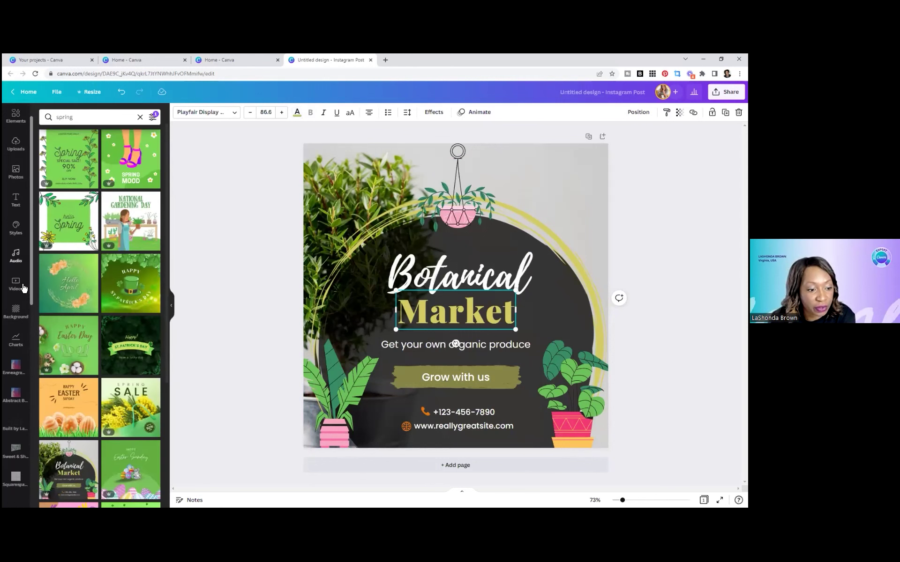
pyautogui.scroll(3, 27, 291)
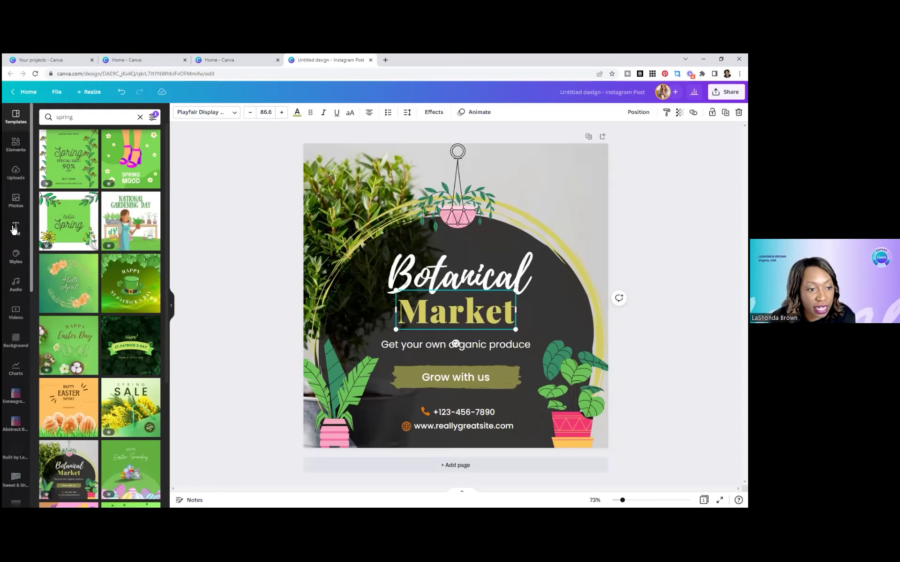
pyautogui.click(20, 268)
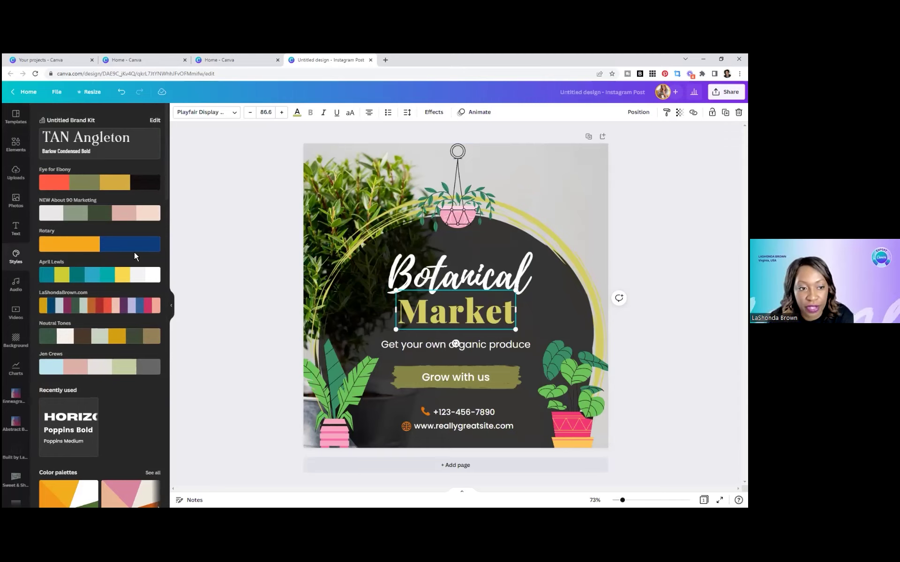
pyautogui.click(119, 246)
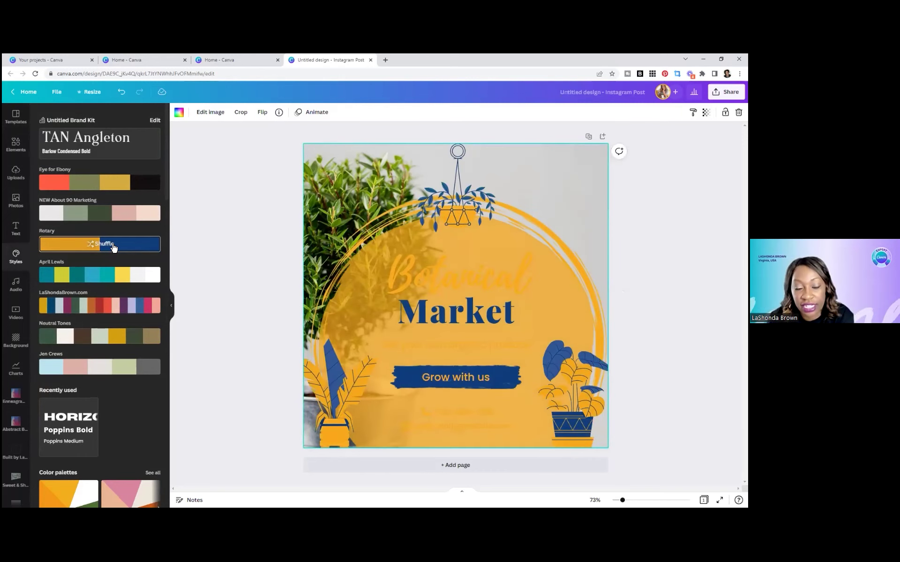
pyautogui.click(114, 245)
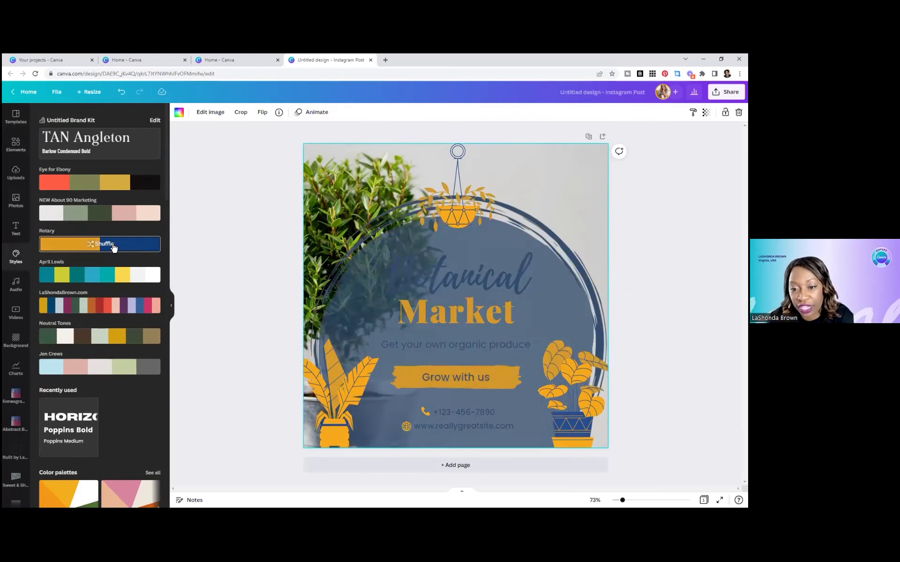
pyautogui.click(114, 246)
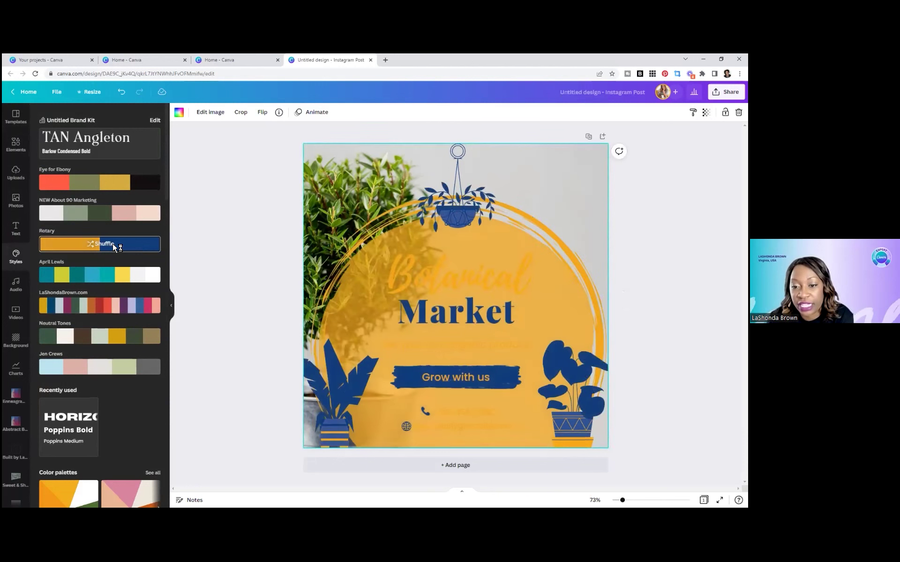
pyautogui.click(114, 246)
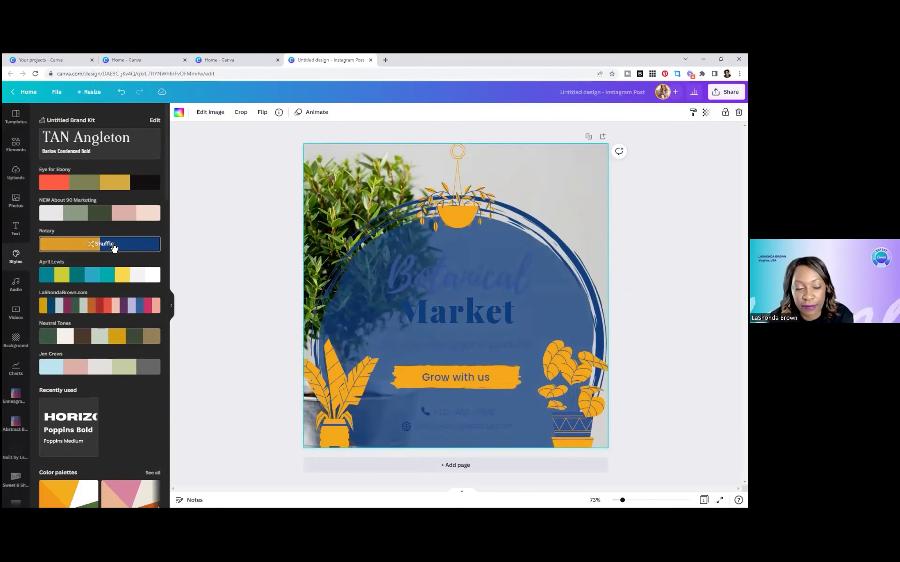
# Recolor the design with the NEW About 90 Marketing brand palette and shuffle through several color arrangements
pyautogui.click(107, 214)
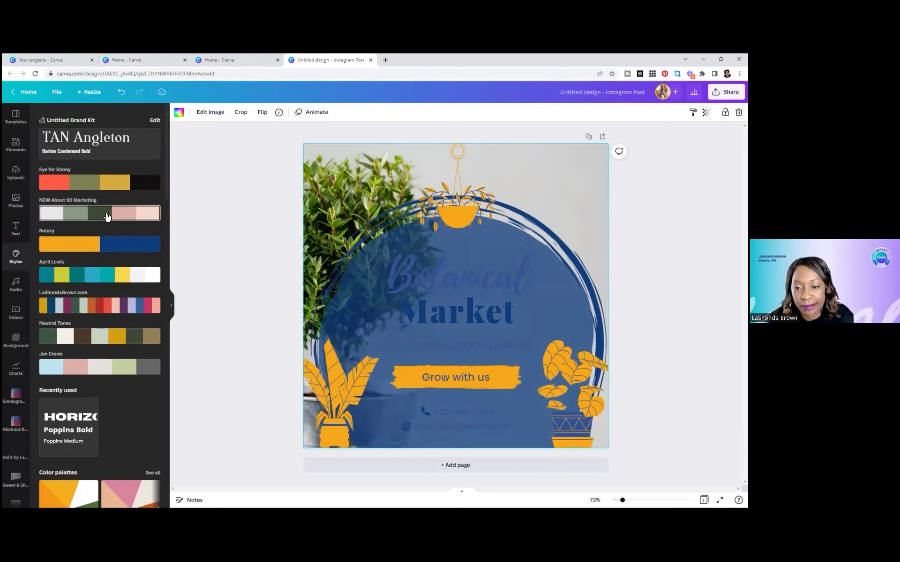
pyautogui.click(107, 215)
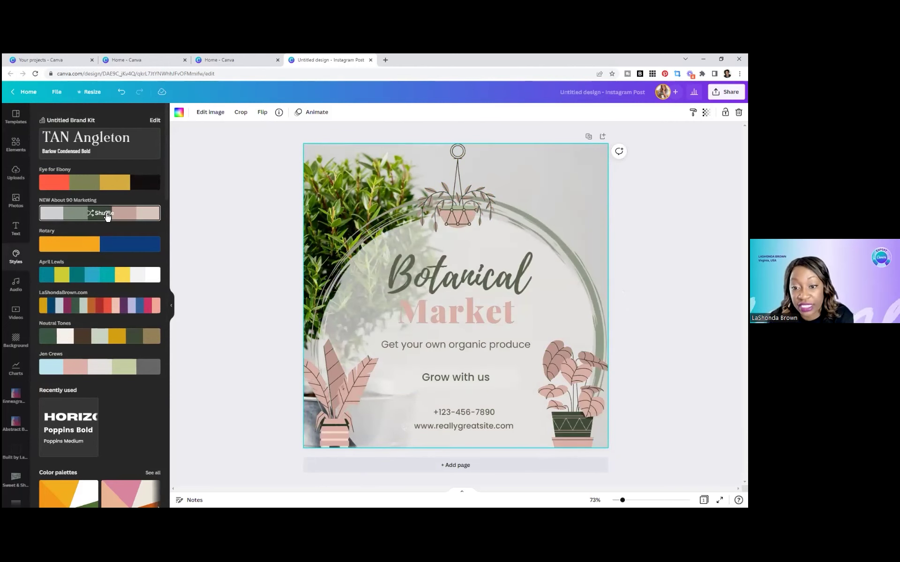
pyautogui.click(107, 215)
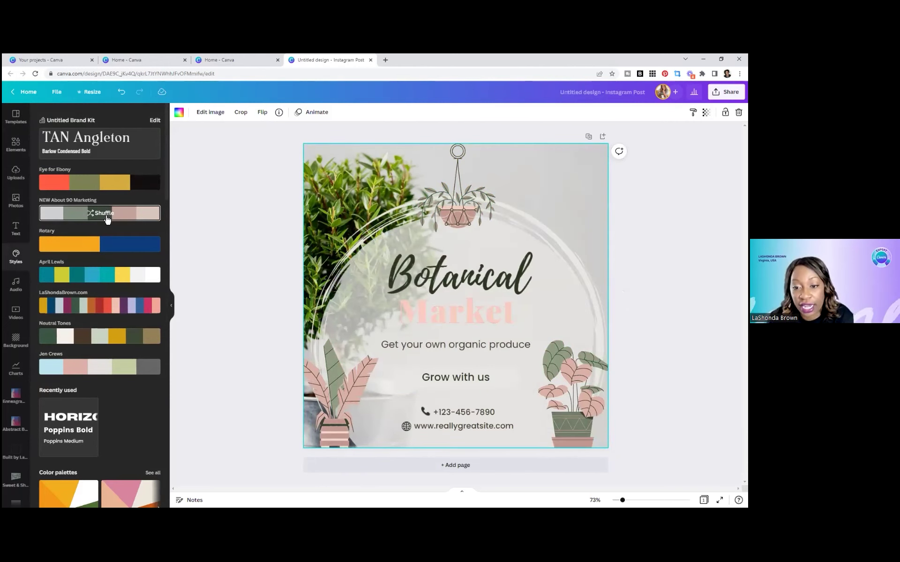
pyautogui.click(107, 215)
pyautogui.click(107, 214)
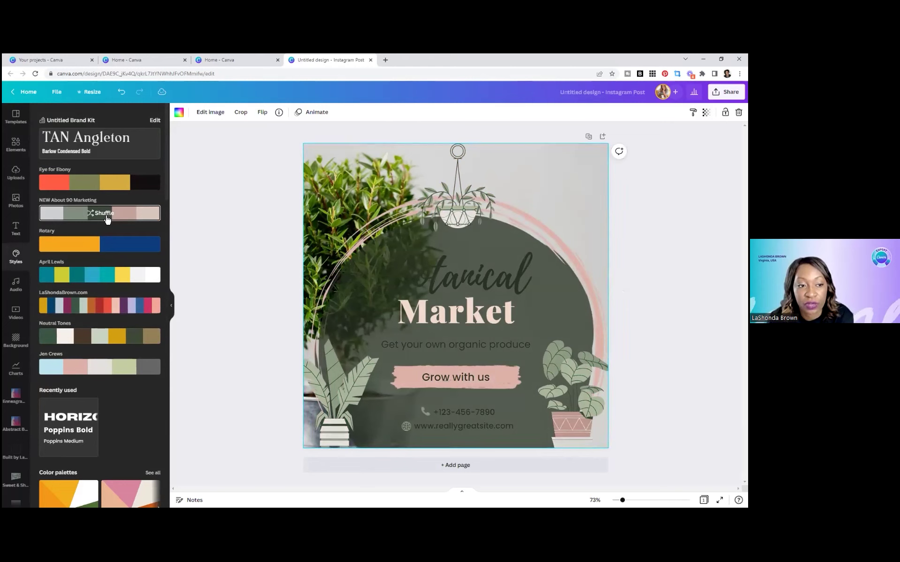
# Recolor the design with the Neutral Tones brand palette, shuffling to a pale green arch, brown "Botanical" and gold "Market" text
pyautogui.click(109, 338)
pyautogui.click(108, 337)
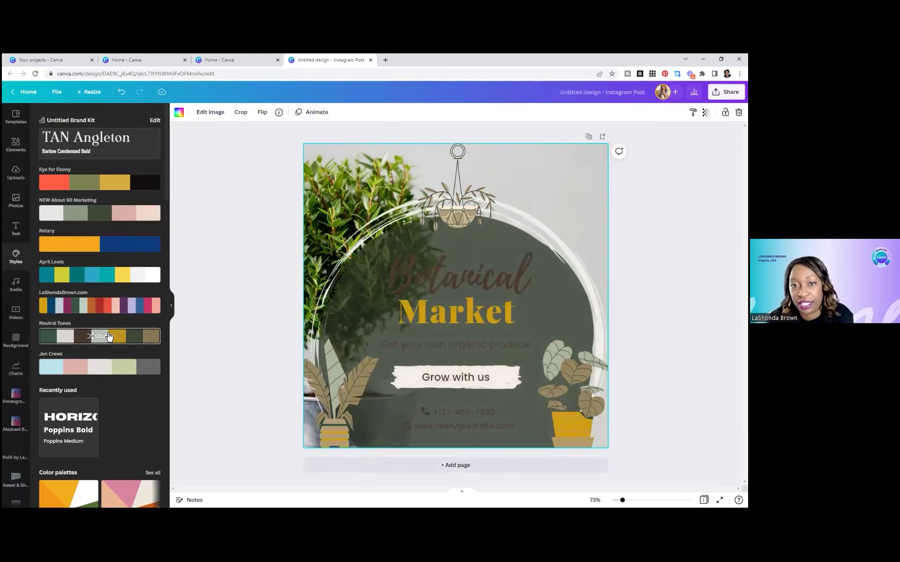
pyautogui.click(109, 337)
pyautogui.click(109, 337)
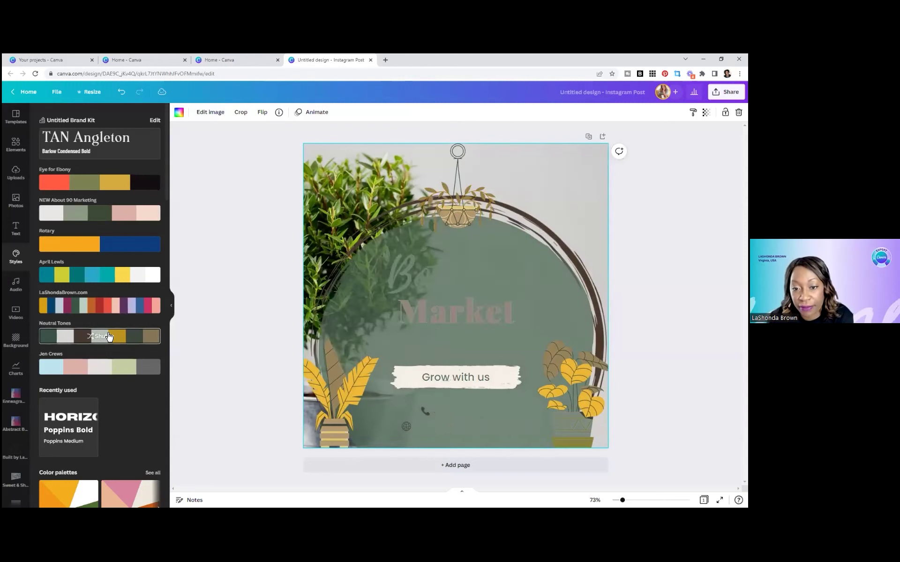
pyautogui.click(108, 337)
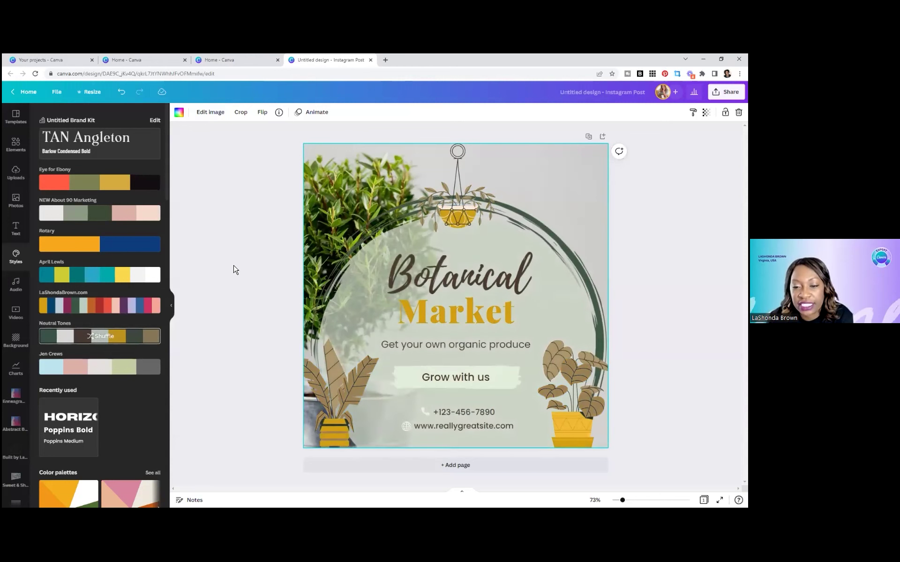
# Delete the leafy plant background photo from the Botanical Market design
pyautogui.click(252, 253)
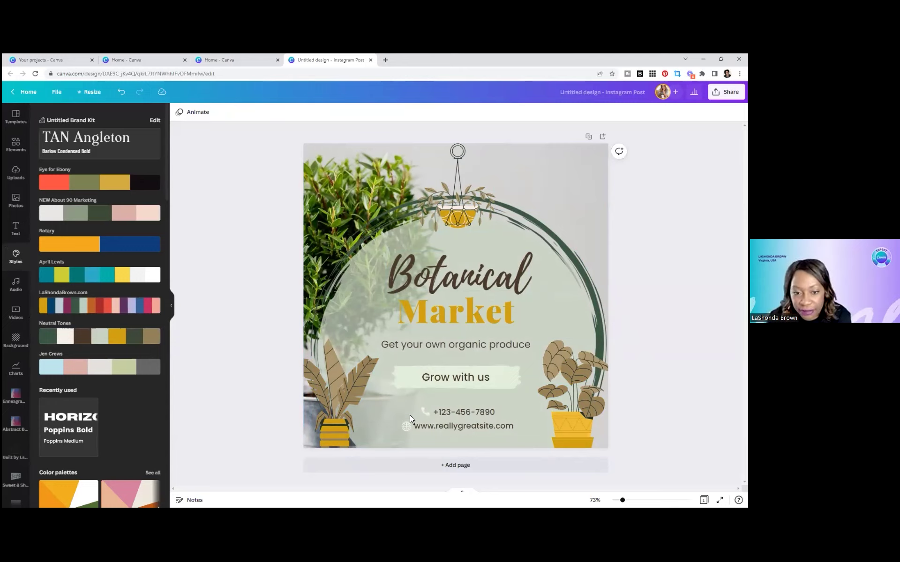
pyautogui.click(347, 177)
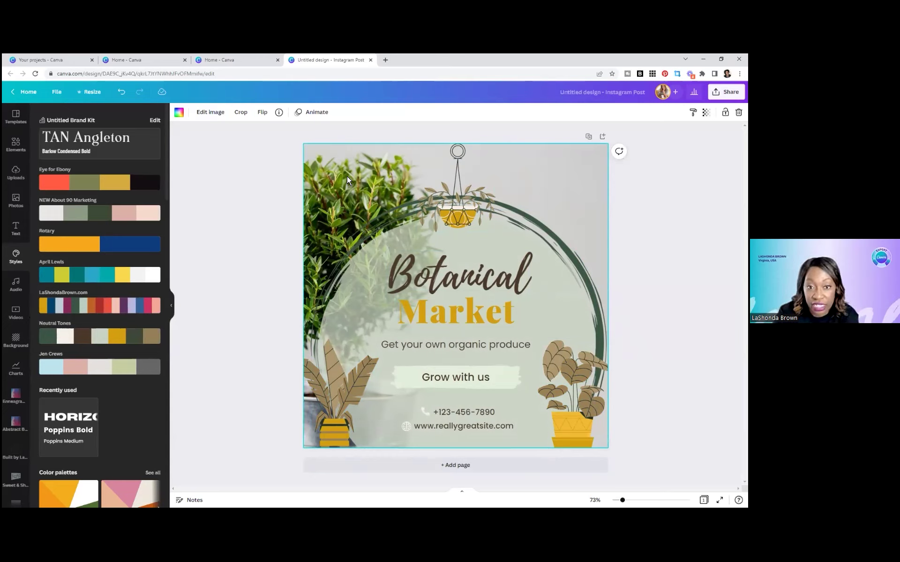
pyautogui.press('Delete')
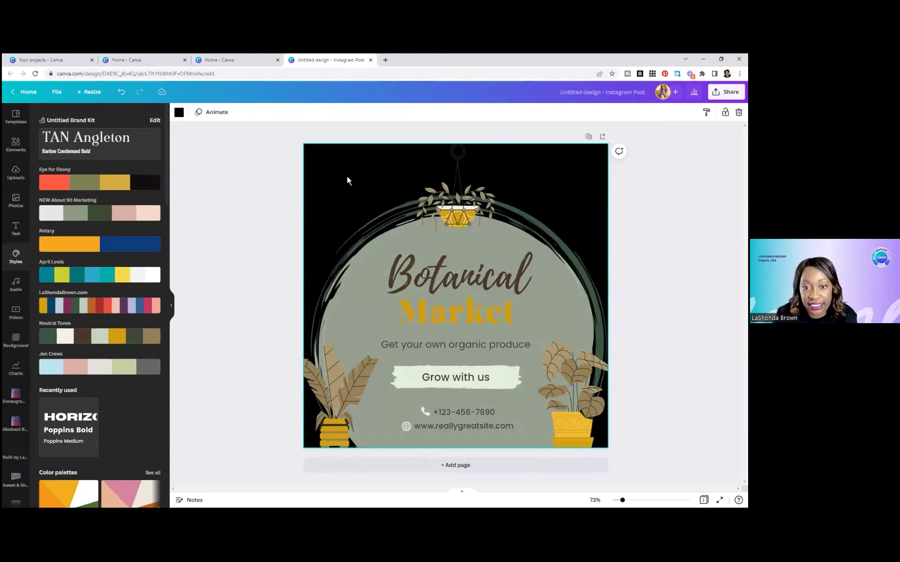
# Add the stock photo of white flowers with a disco ball and enlarge it to cover the whole page
pyautogui.click(18, 207)
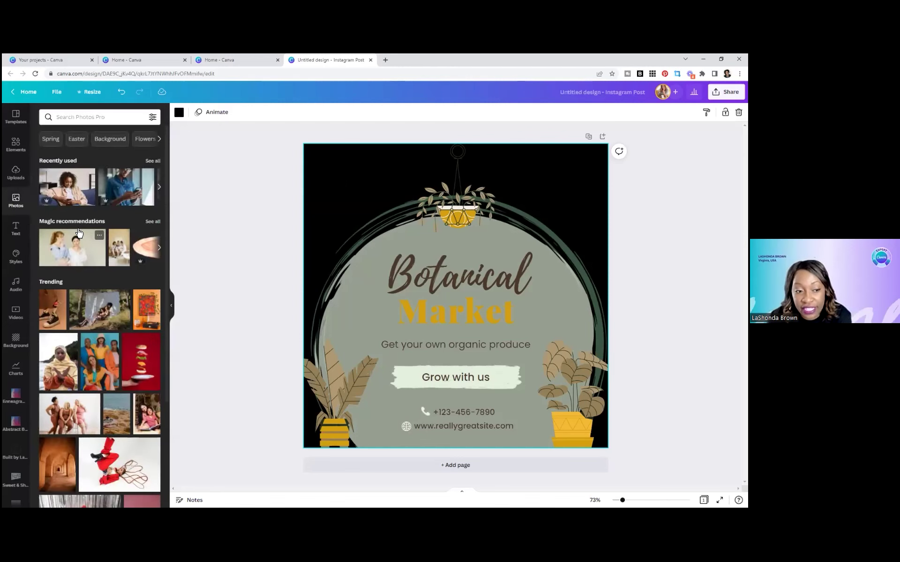
pyautogui.scroll(-15, 92, 231)
pyautogui.scroll(-10, 91, 230)
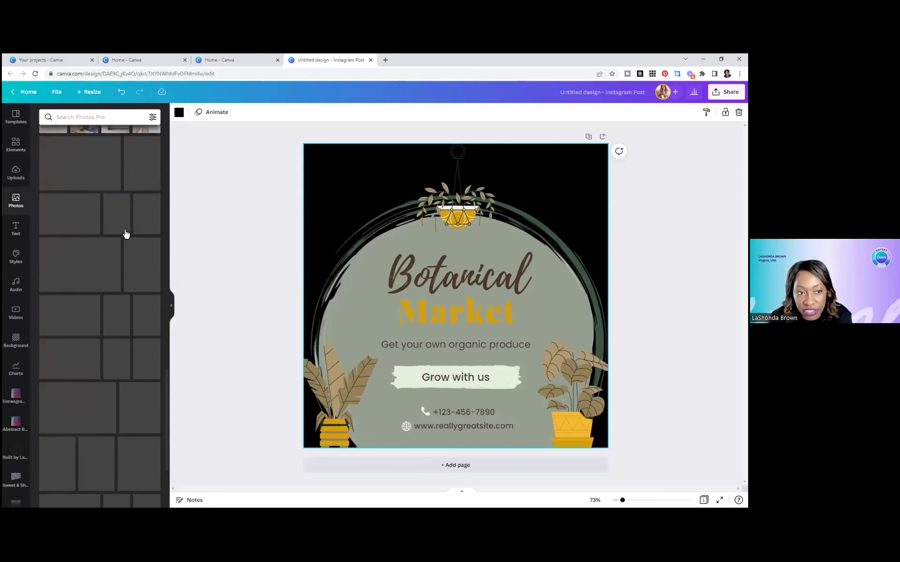
pyautogui.scroll(-8, 122, 225)
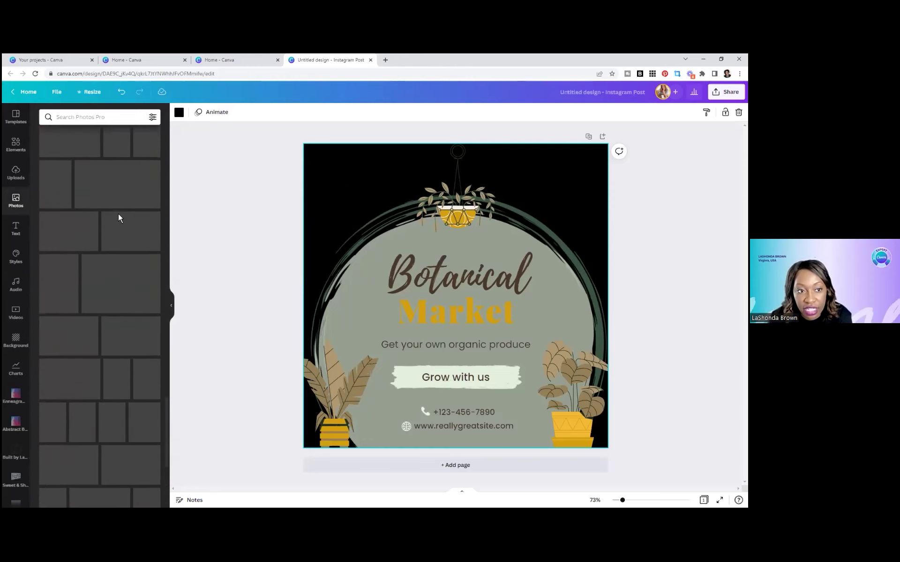
pyautogui.scroll(-5, 118, 212)
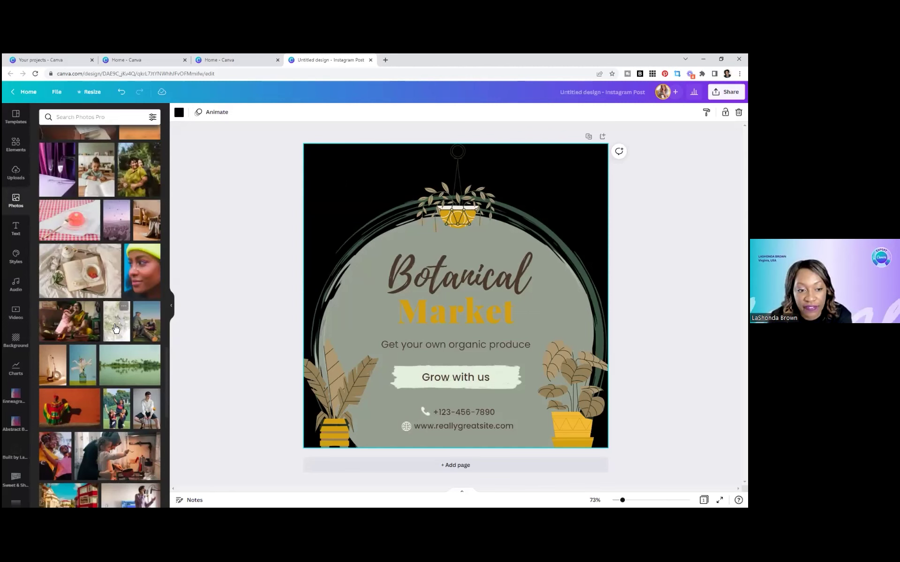
pyautogui.click(116, 322)
pyautogui.moveTo(424, 219); pyautogui.dragTo(346, 75)
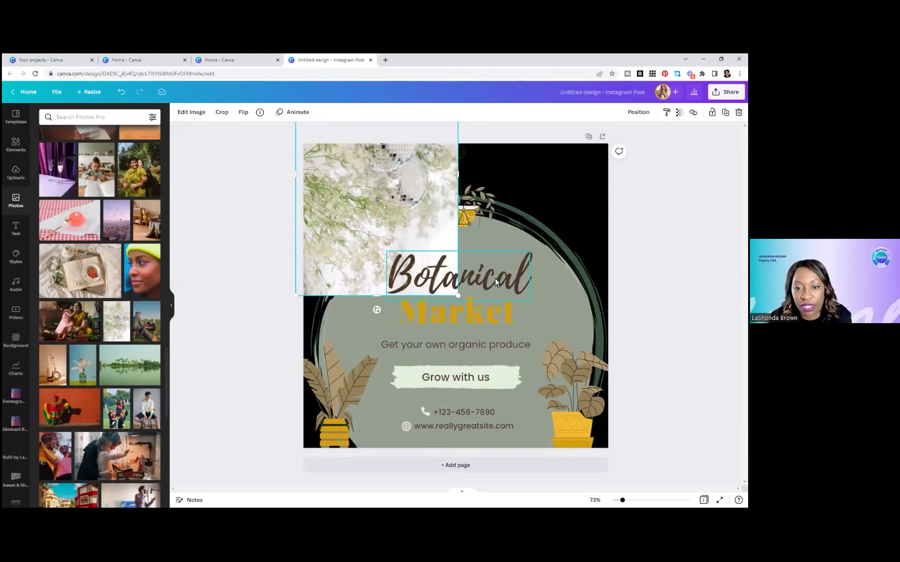
pyautogui.moveTo(460, 298); pyautogui.dragTo(631, 485)
pyautogui.moveTo(585, 177); pyautogui.dragTo(582, 133)
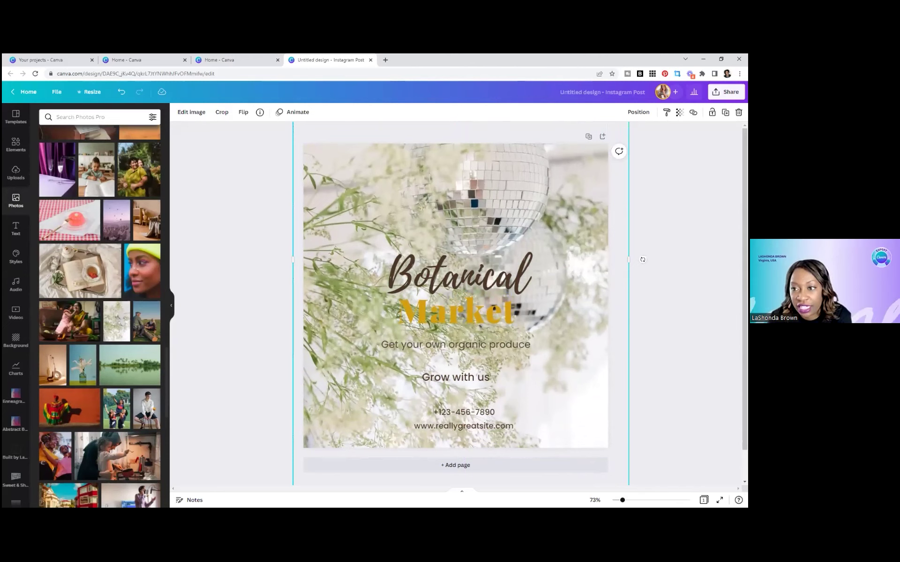
# Send the flower and disco-ball photo backward until it sits behind all other design elements
pyautogui.click(638, 112)
pyautogui.click(604, 136)
pyautogui.click(604, 135)
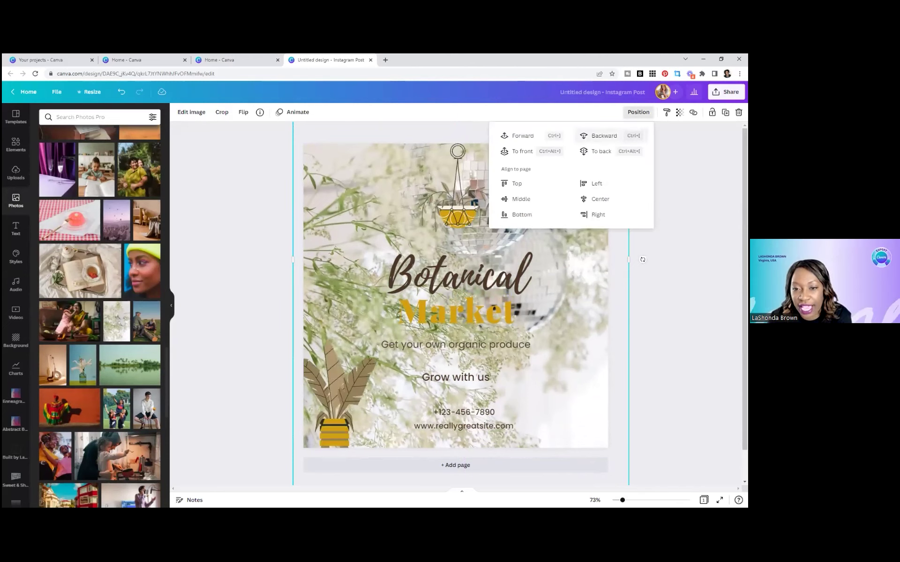
pyautogui.click(604, 136)
pyautogui.click(604, 135)
pyautogui.click(604, 136)
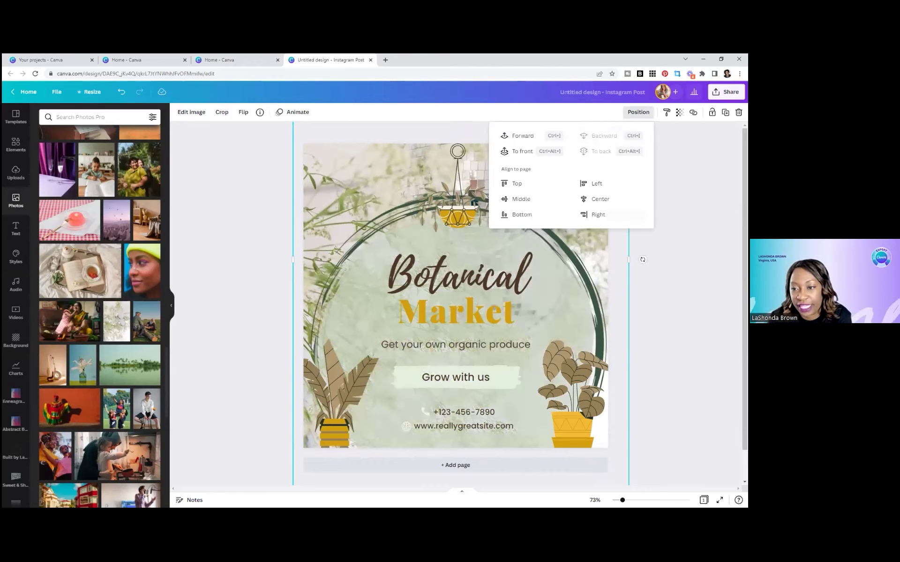
pyautogui.press('Escape')
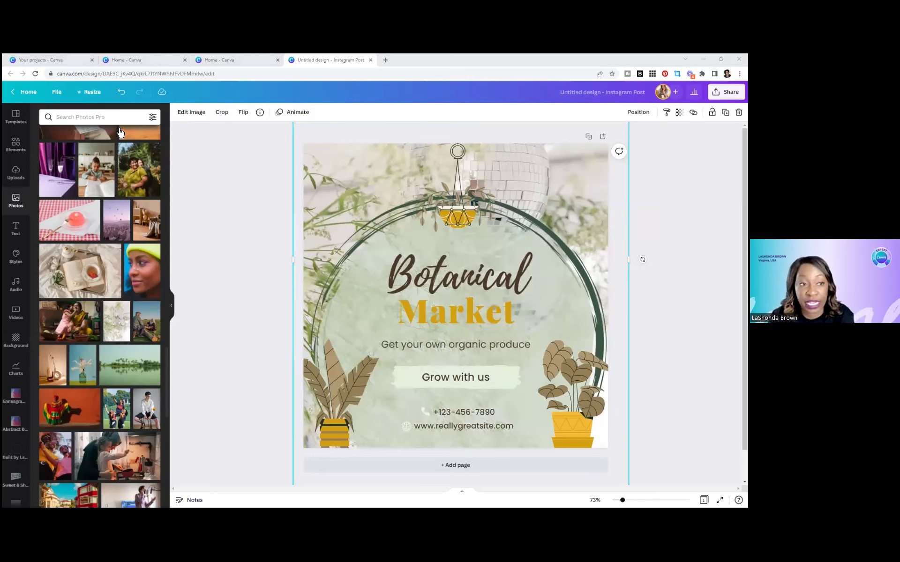
# Open the Brand Kit from the home page and examine its color palettes and the options of the last palette
pyautogui.click(28, 93)
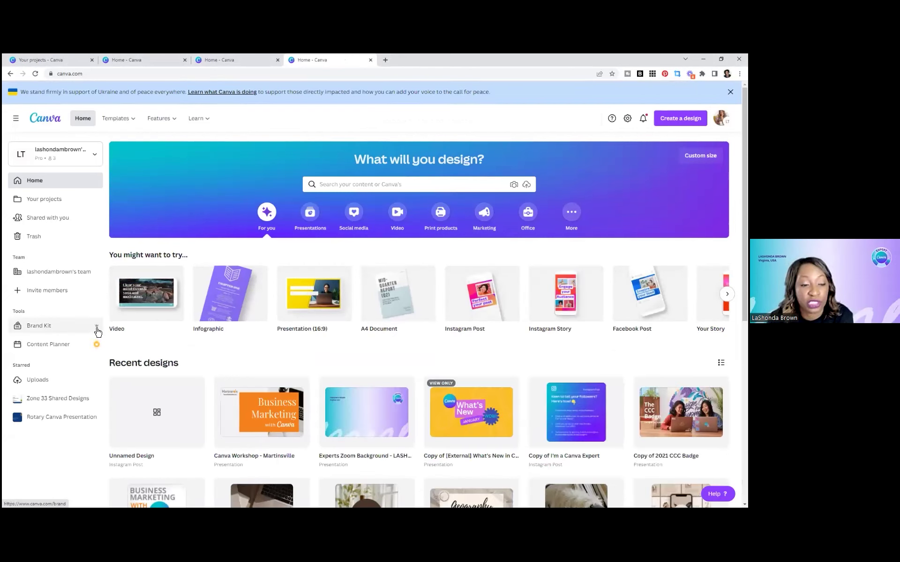
pyautogui.click(68, 329)
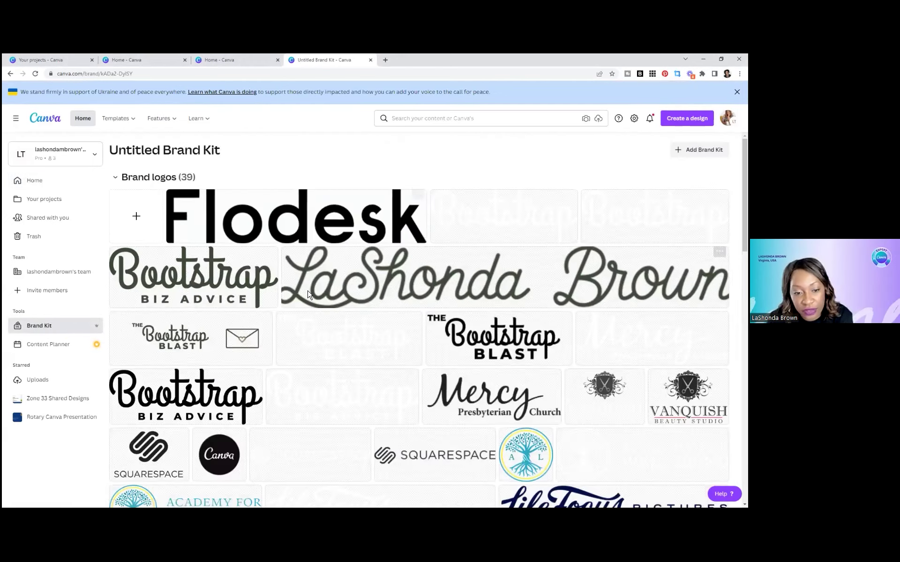
pyautogui.scroll(-1, 347, 221)
pyautogui.scroll(-8, 347, 221)
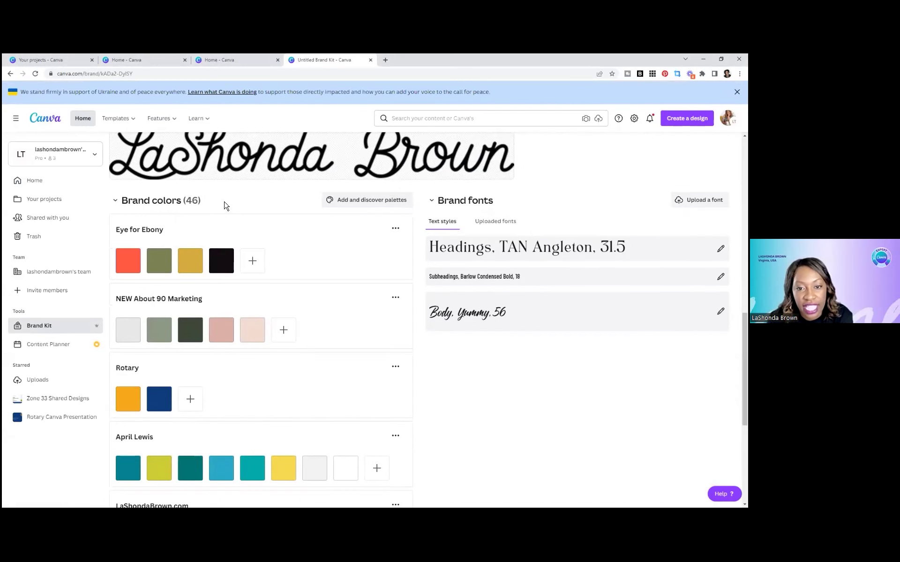
pyautogui.scroll(-5, 226, 205)
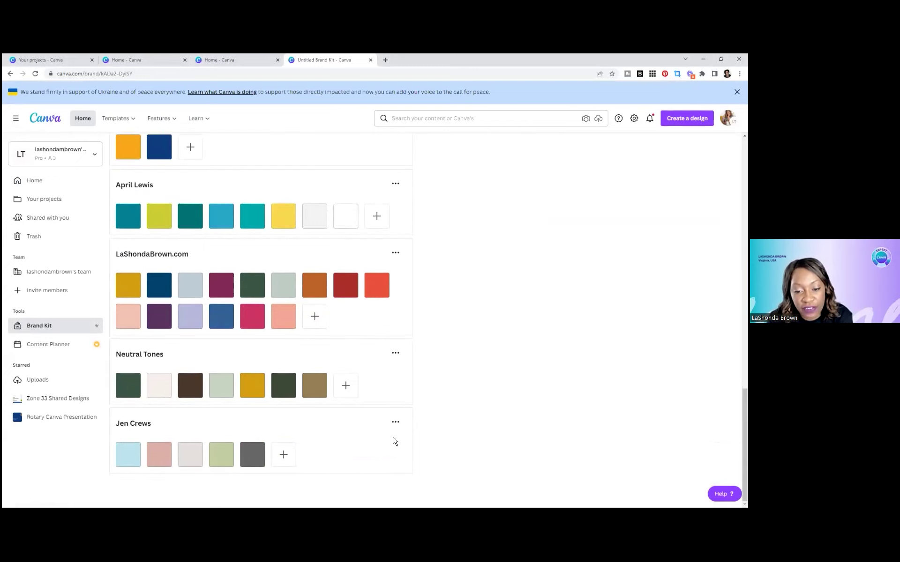
pyautogui.click(396, 424)
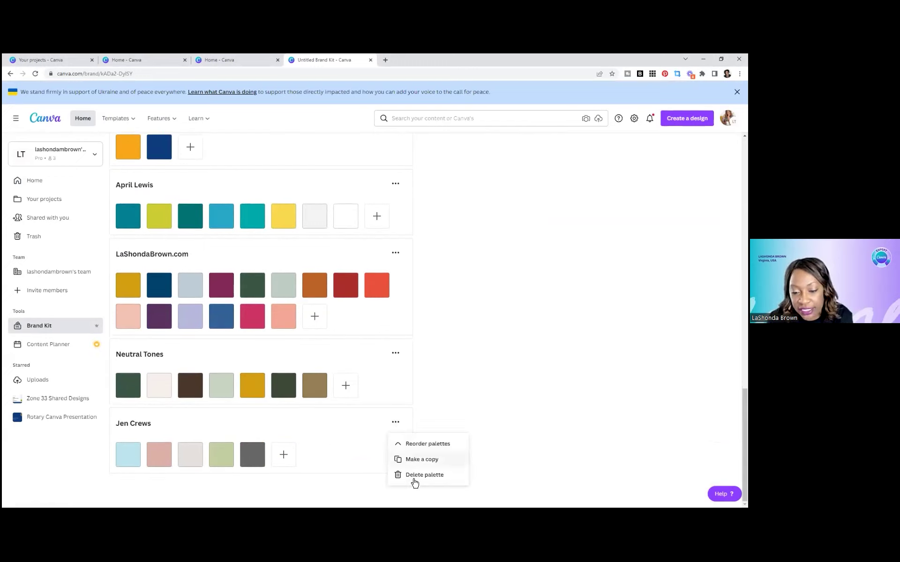
pyautogui.click(416, 380)
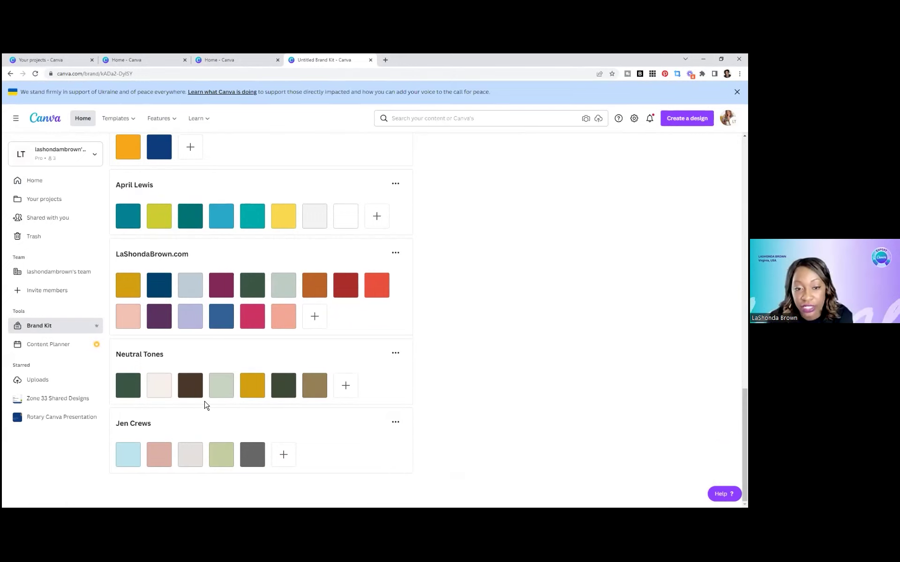
# Review the brand logos, color palettes and font styles throughout the Brand Kit page
pyautogui.scroll(5, 367, 262)
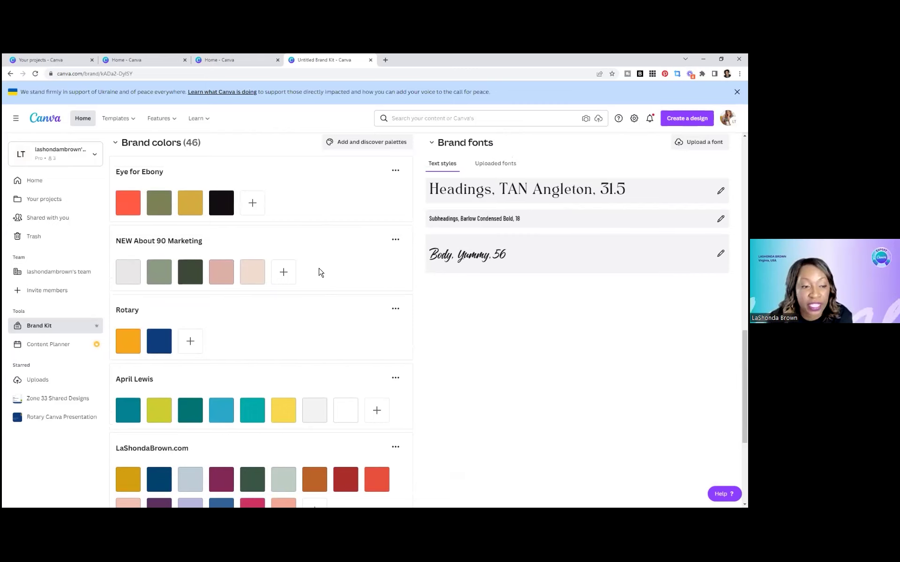
pyautogui.scroll(3, 305, 185)
pyautogui.scroll(10, 250, 193)
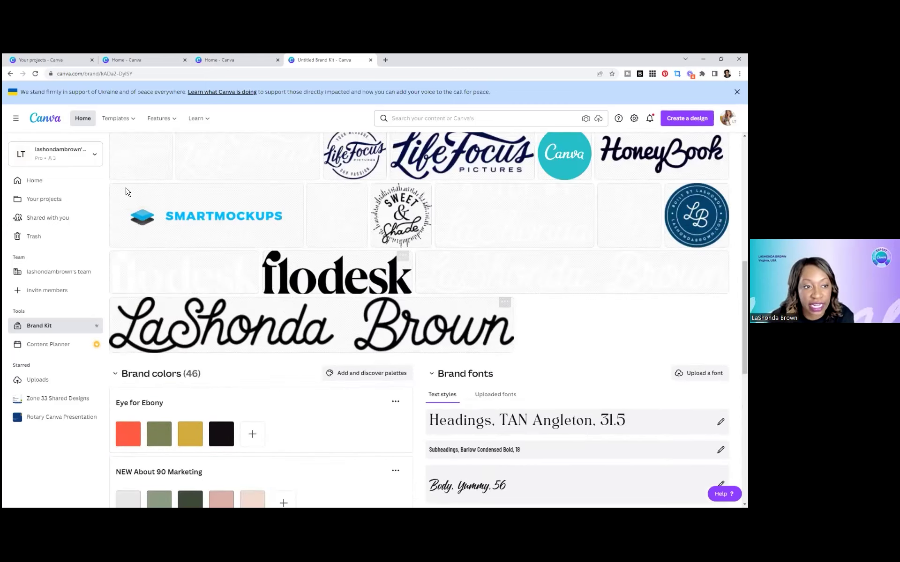
pyautogui.scroll(1, 107, 138)
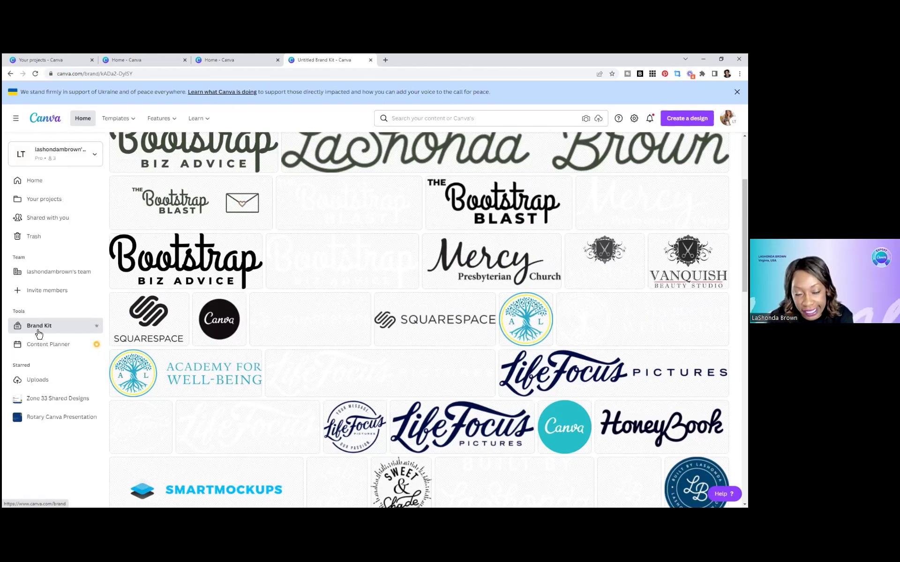
pyautogui.scroll(-5, 257, 245)
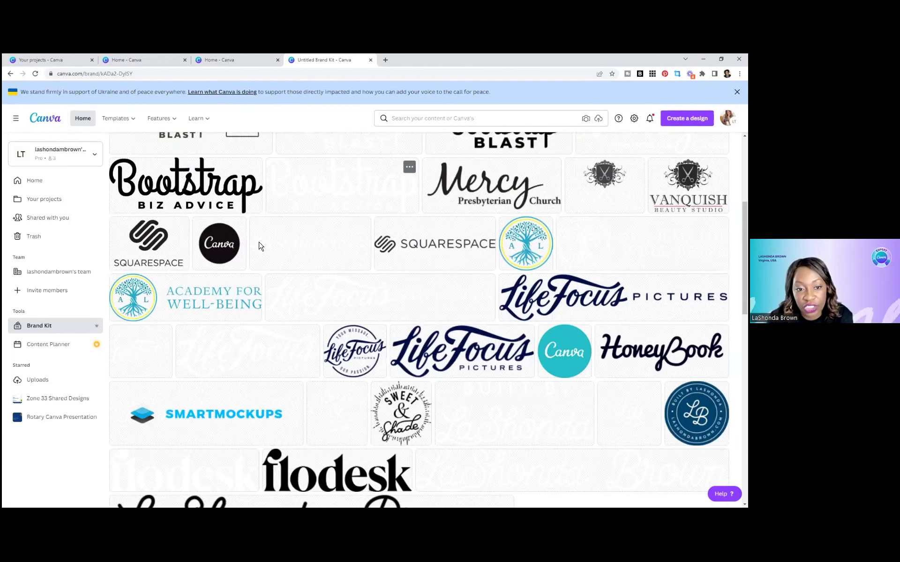
pyautogui.scroll(-6, 324, 257)
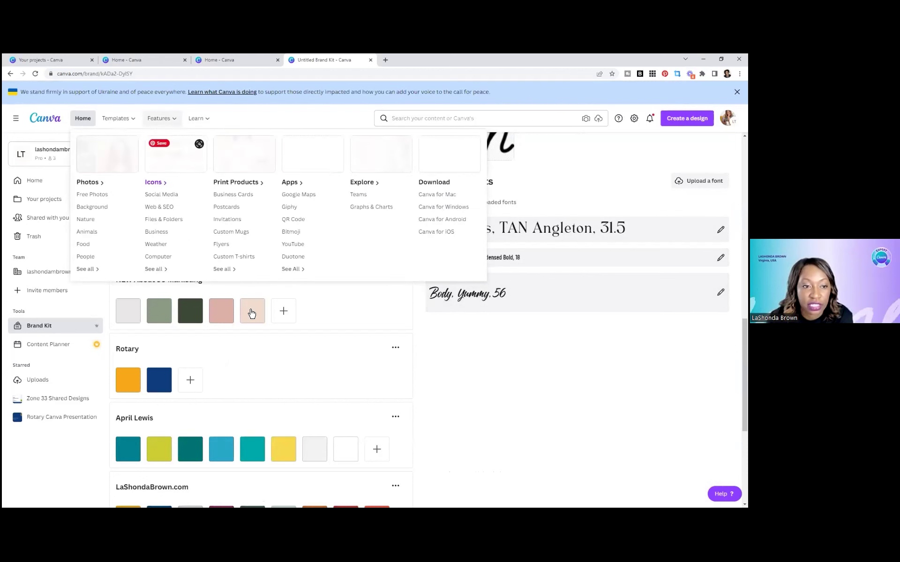
pyautogui.scroll(3, 368, 308)
pyautogui.scroll(3, 328, 211)
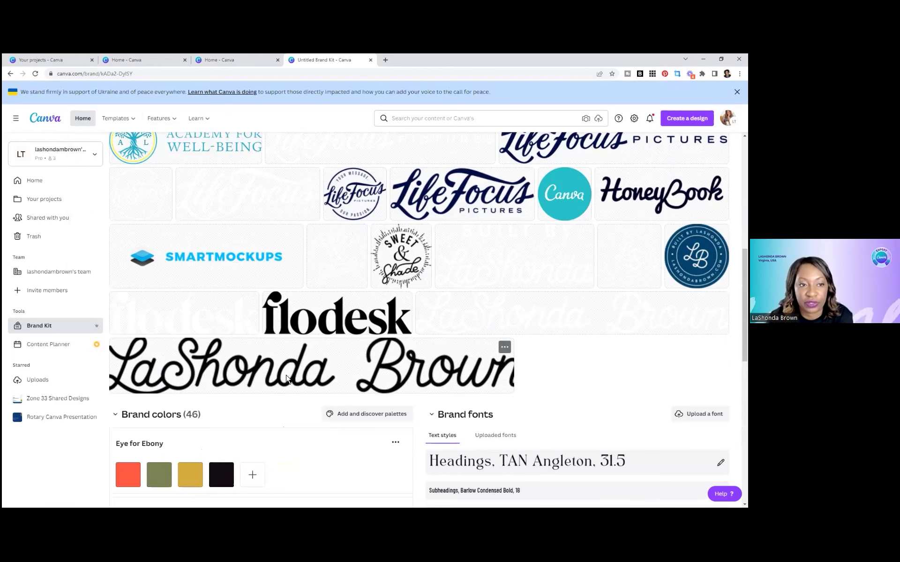
pyautogui.scroll(-5, 181, 224)
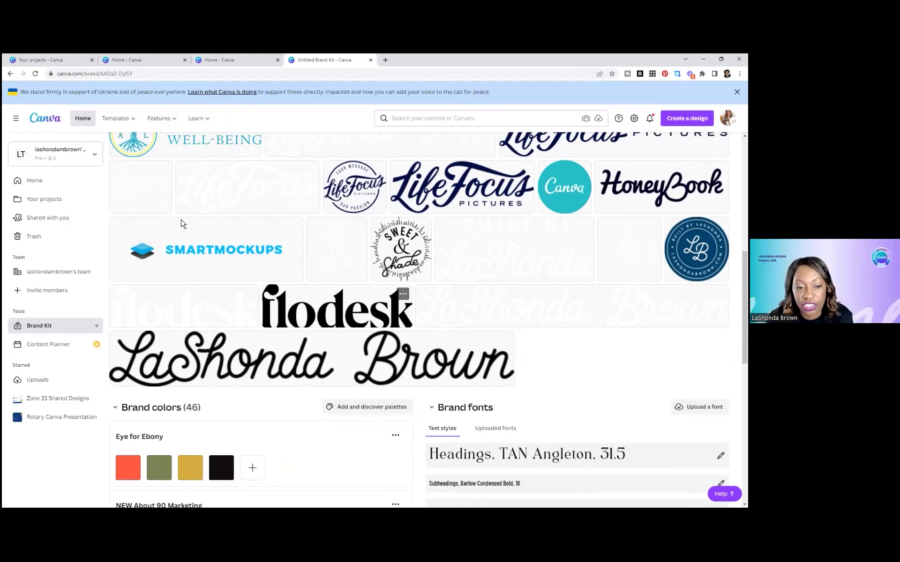
pyautogui.scroll(-5, 213, 347)
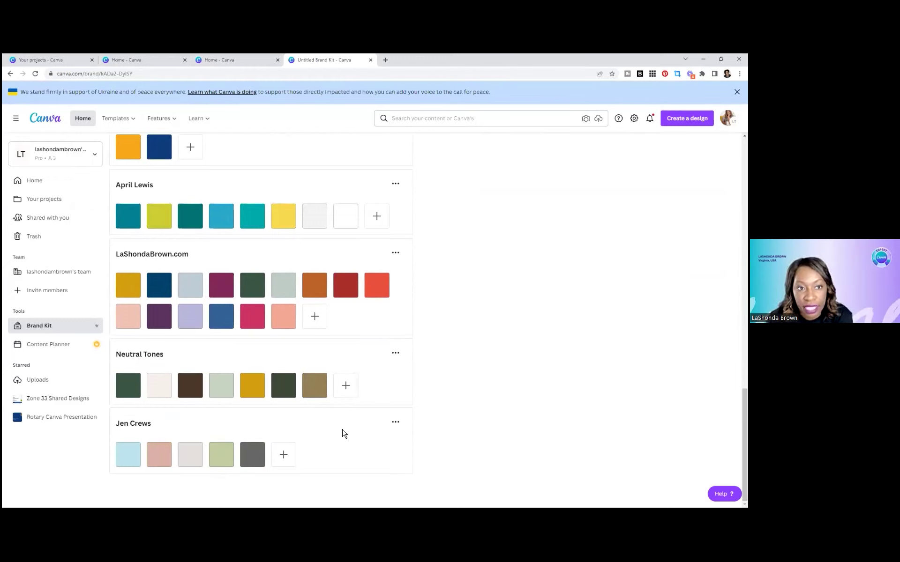
pyautogui.scroll(8, 344, 434)
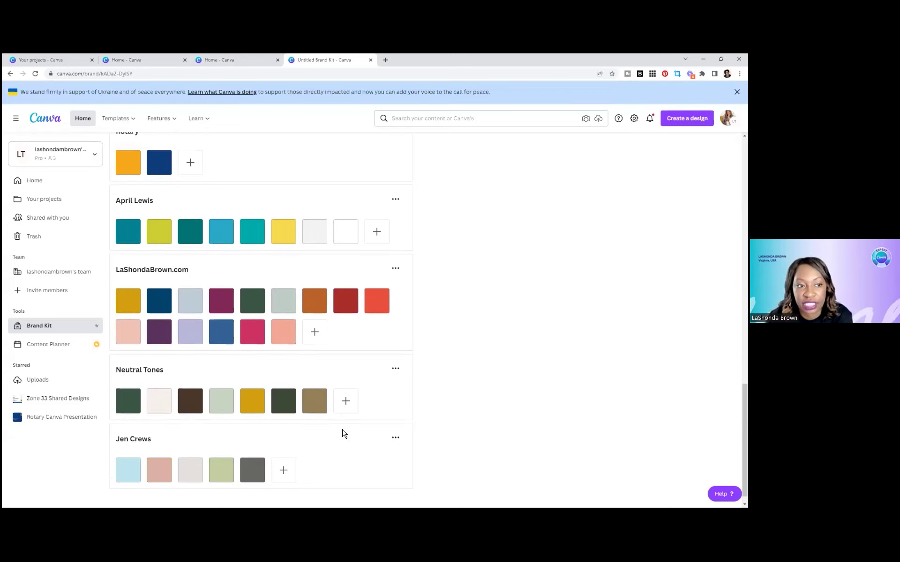
pyautogui.scroll(8, 355, 435)
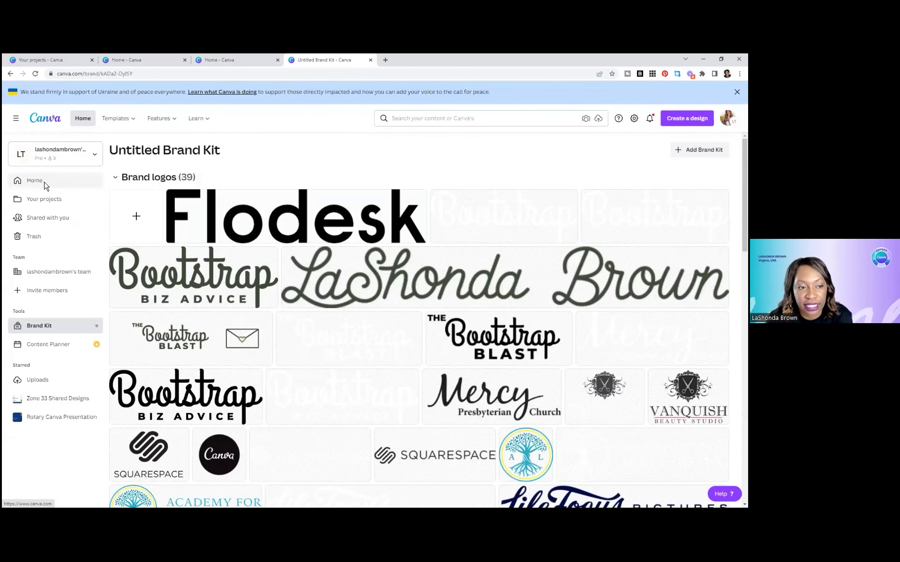
# Reopen the Botanical Market Instagram post from Your projects and browse the audio library
pyautogui.click(47, 199)
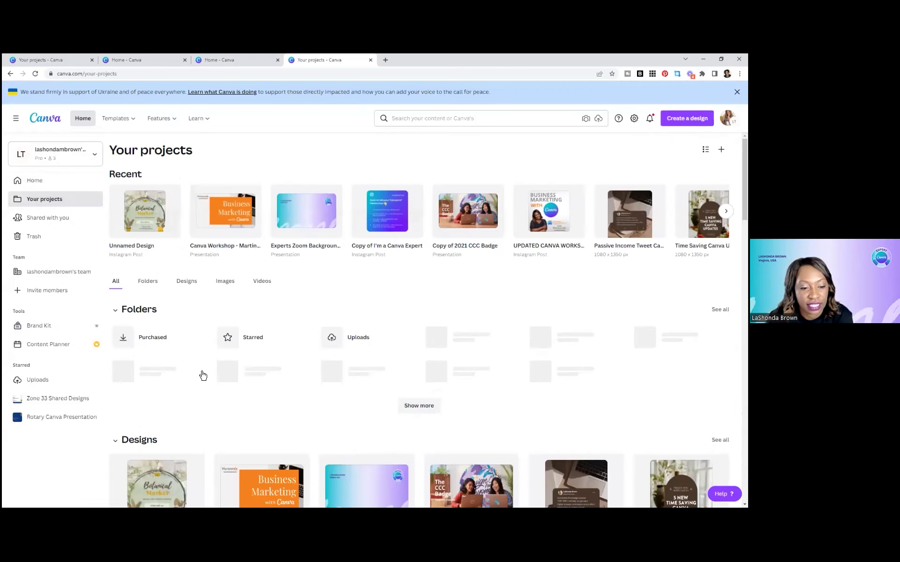
pyautogui.scroll(-1, 171, 420)
pyautogui.click(171, 421)
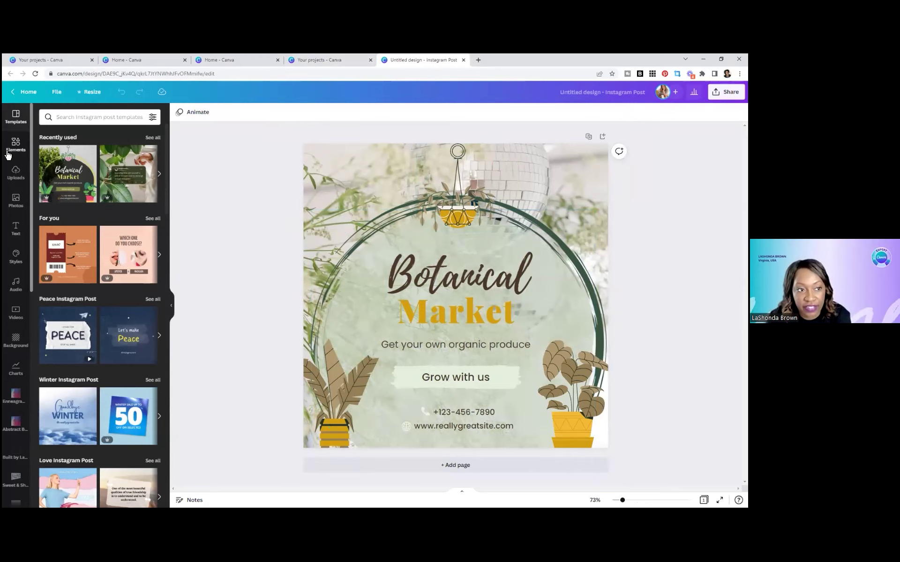
pyautogui.click(15, 291)
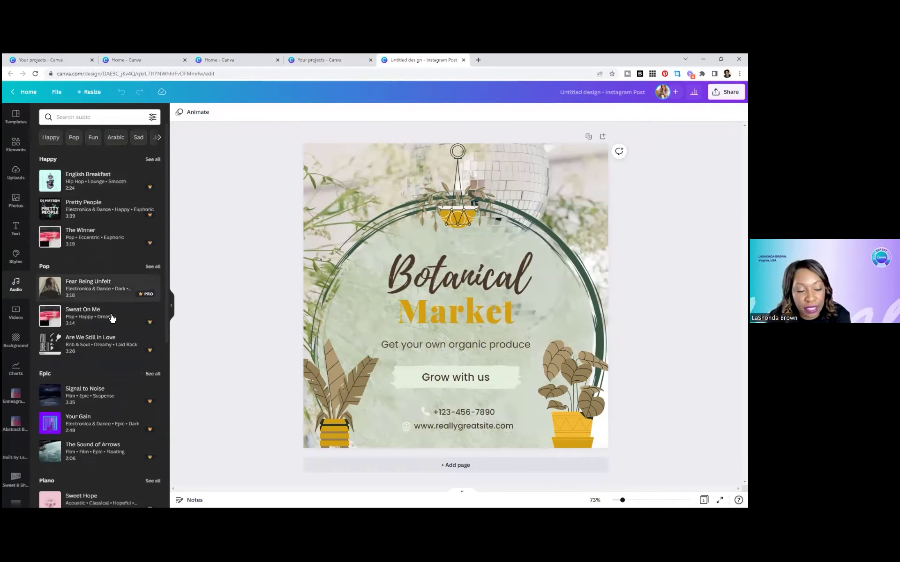
pyautogui.scroll(-3, 84, 343)
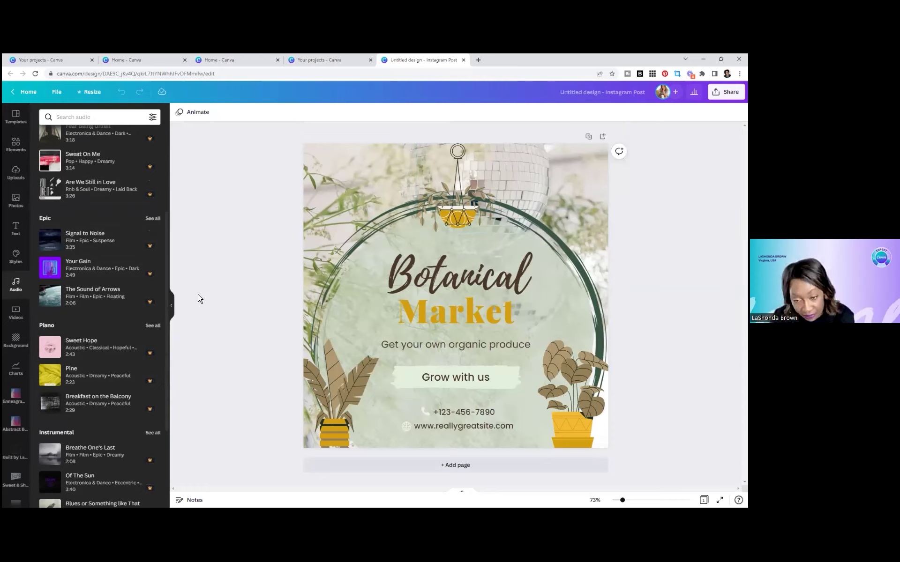
# Delete the flower and disco-ball photo and clear the black page background to white
pyautogui.click(334, 177)
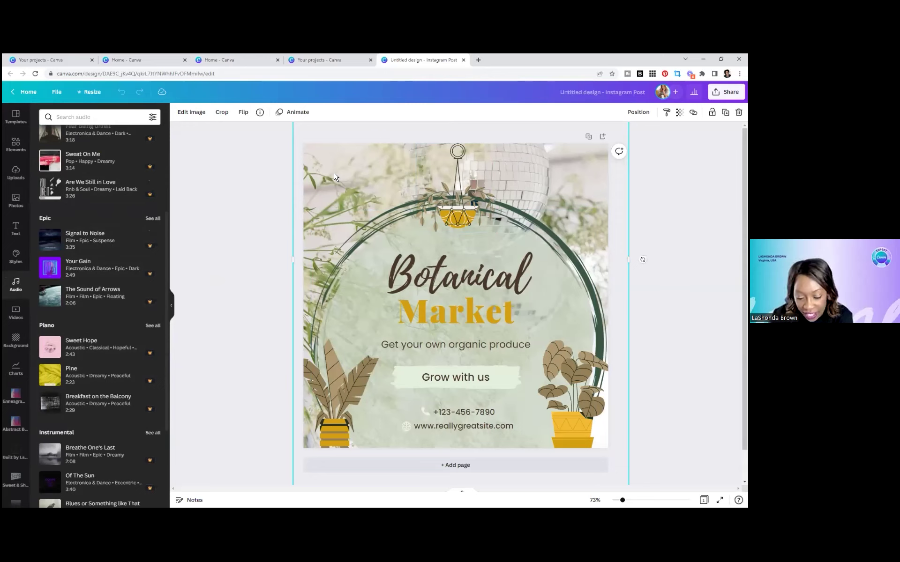
pyautogui.press('Delete')
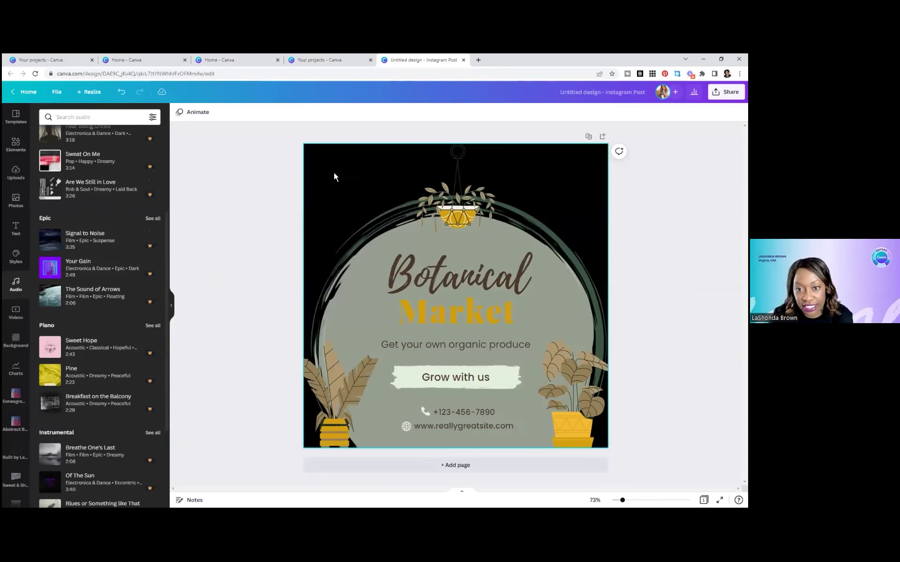
pyautogui.click(334, 174)
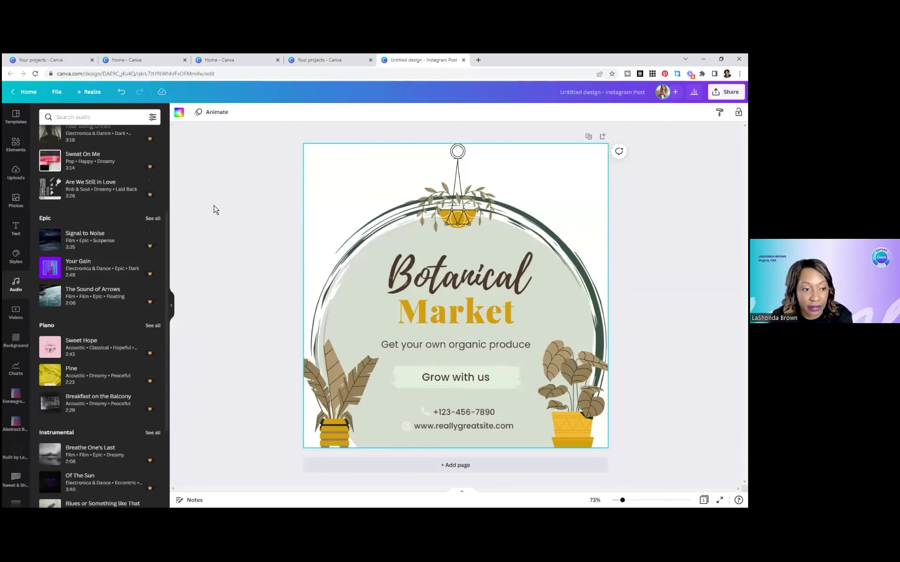
# Search the video library for "forest" and add the 14-second clip of sunlit green mountains to the page
pyautogui.click(14, 314)
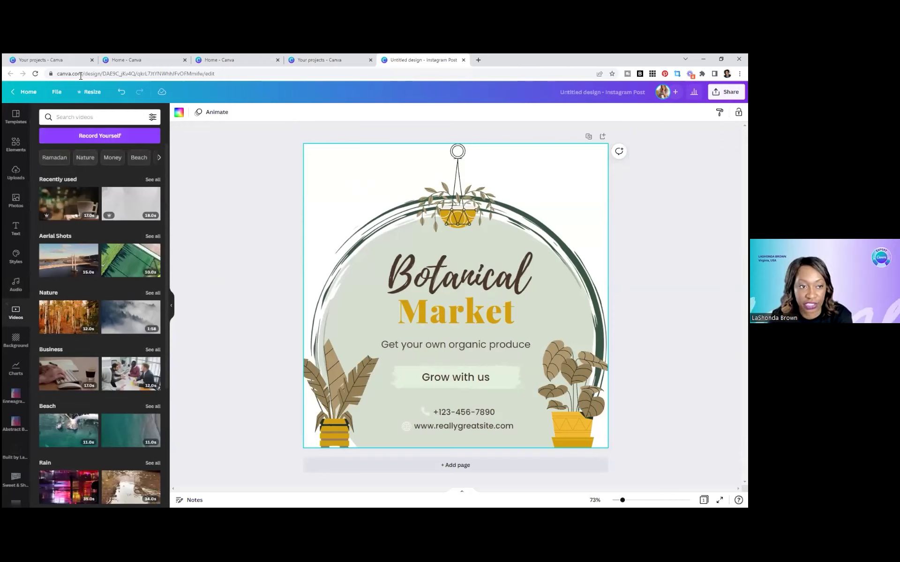
pyautogui.click(75, 117)
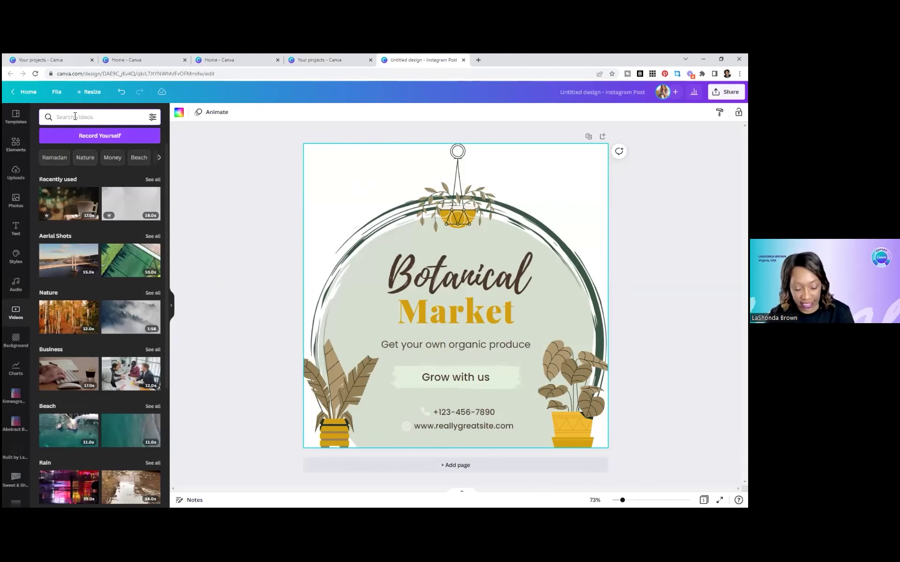
pyautogui.write('forest')
pyautogui.press('Return')
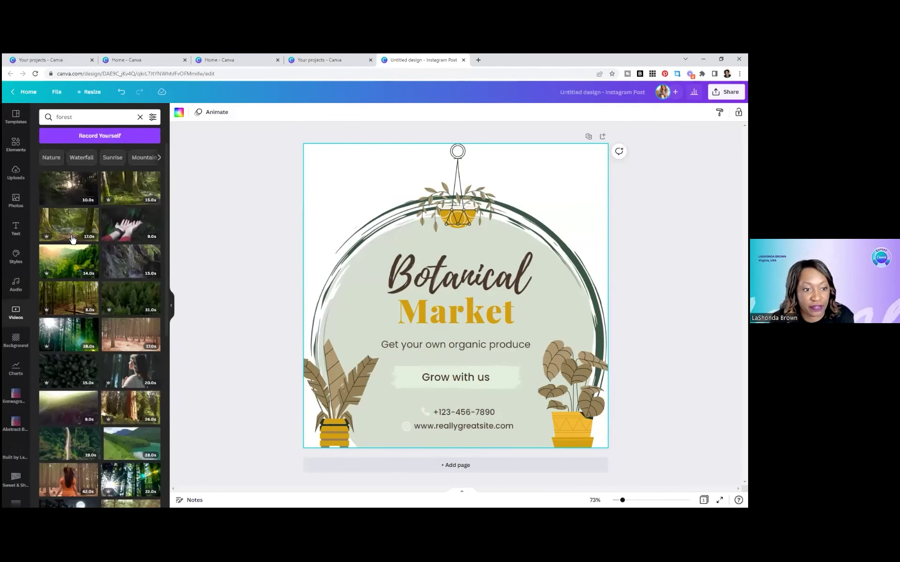
pyautogui.click(67, 261)
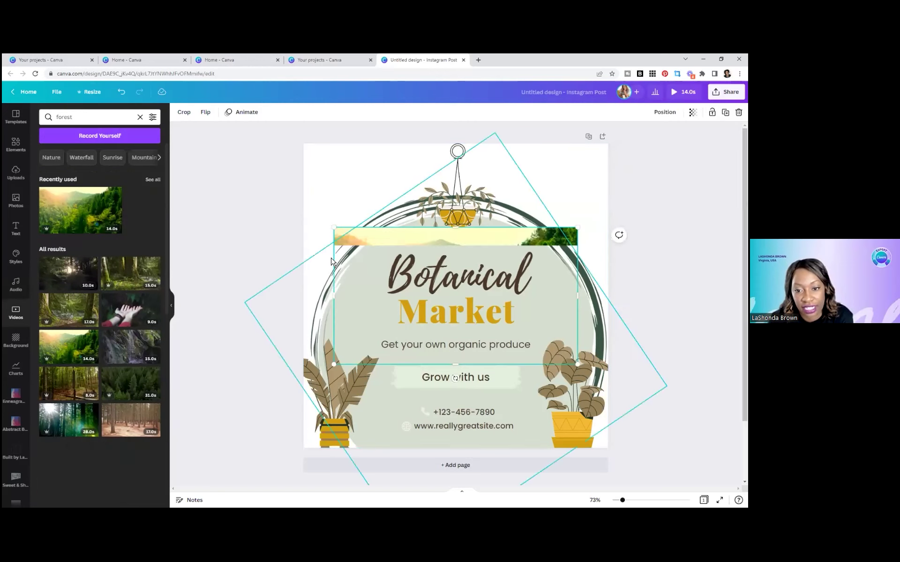
# Enlarge the forest video to cover the whole page and make it the background behind all other elements
pyautogui.moveTo(293, 194); pyautogui.dragTo(185, 134)
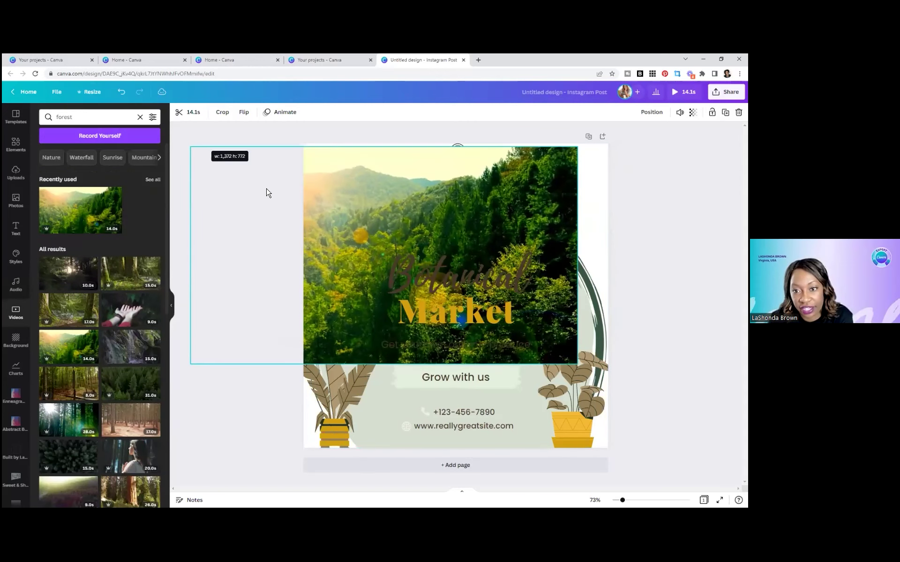
pyautogui.moveTo(581, 363); pyautogui.dragTo(742, 458)
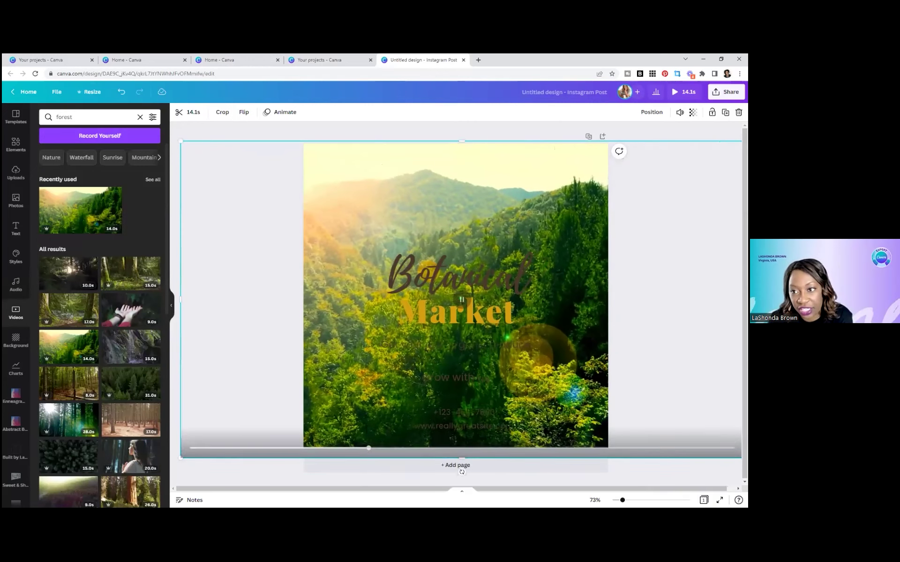
pyautogui.click(651, 112)
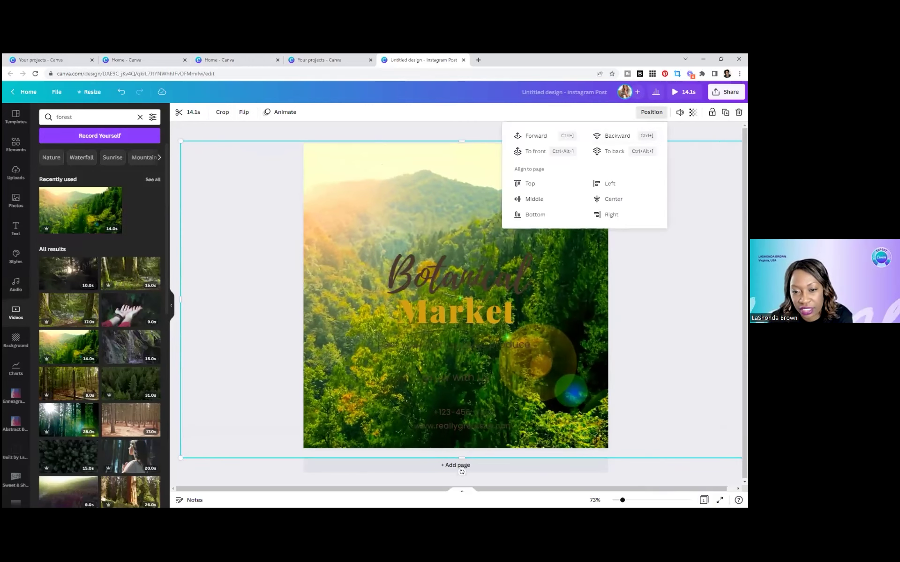
pyautogui.click(617, 136)
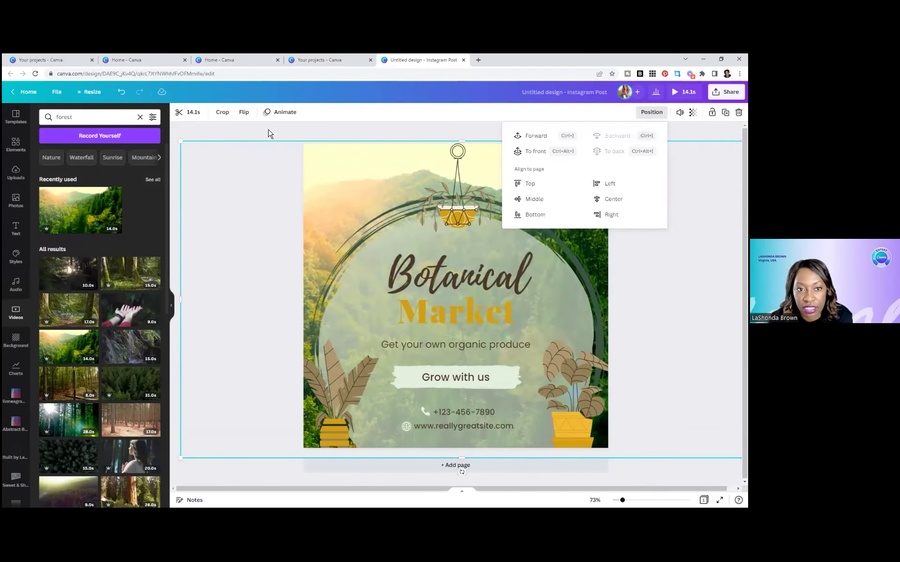
pyautogui.click(339, 206)
pyautogui.click(456, 295)
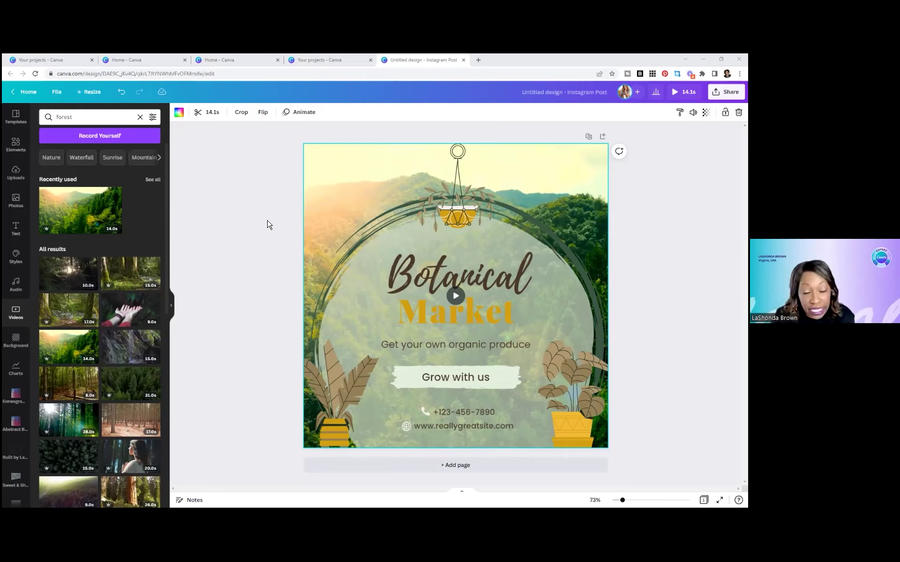
# Look over the uploaded images and the stock photo library
pyautogui.click(18, 174)
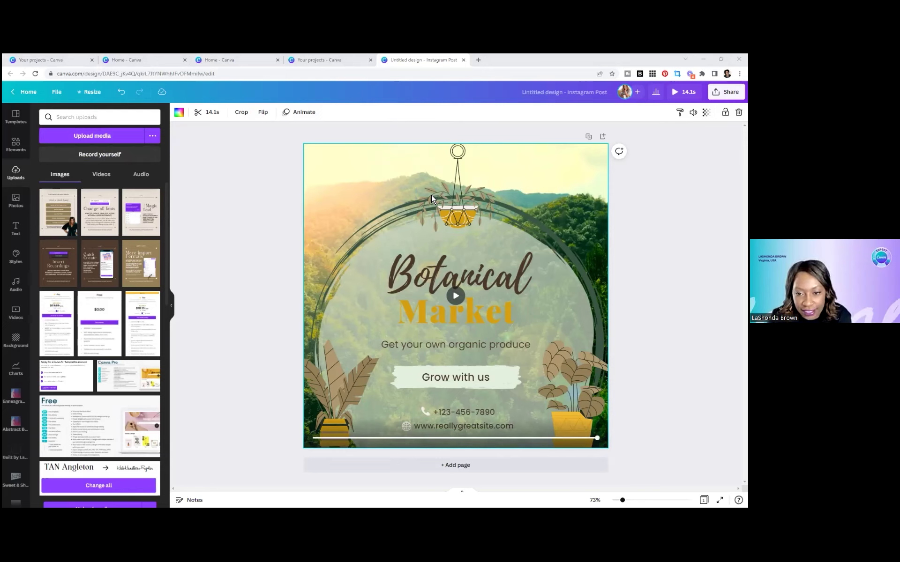
pyautogui.click(21, 210)
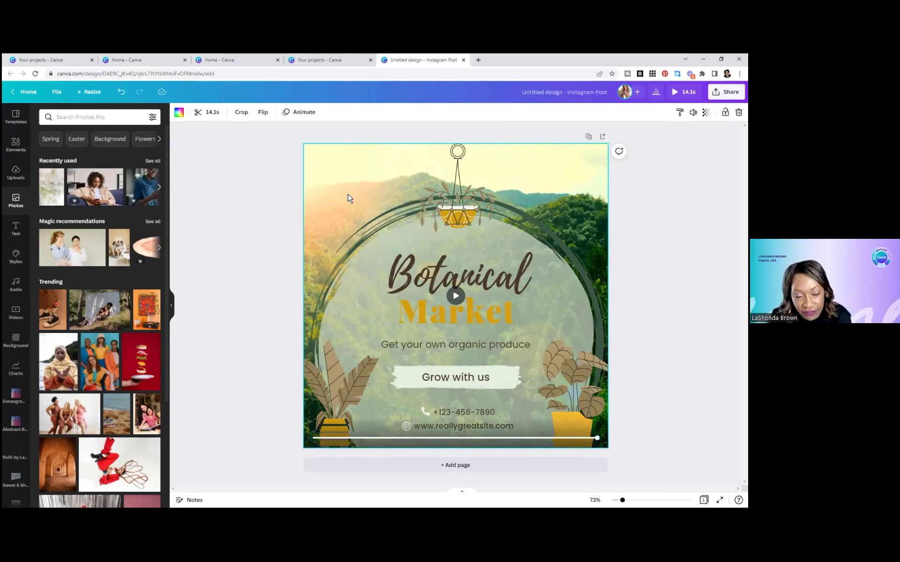
# Examine the text animations available for the "Botanical" heading, down to the slide in and out group
pyautogui.click(415, 280)
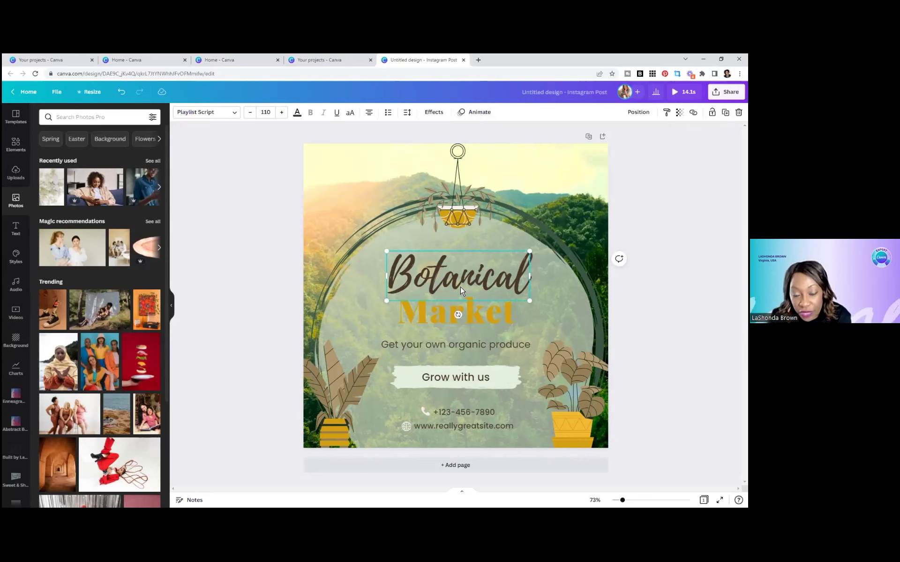
pyautogui.click(479, 116)
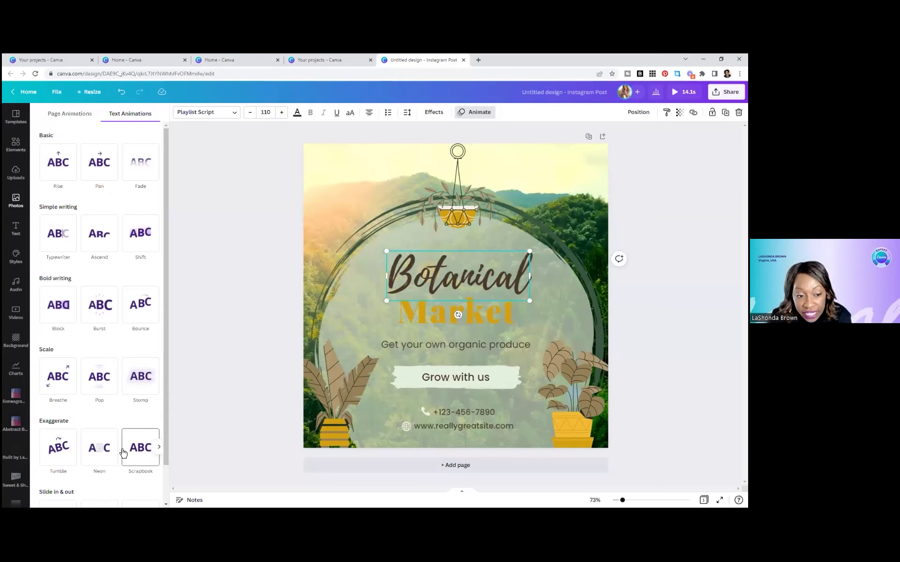
pyautogui.scroll(-1, 122, 323)
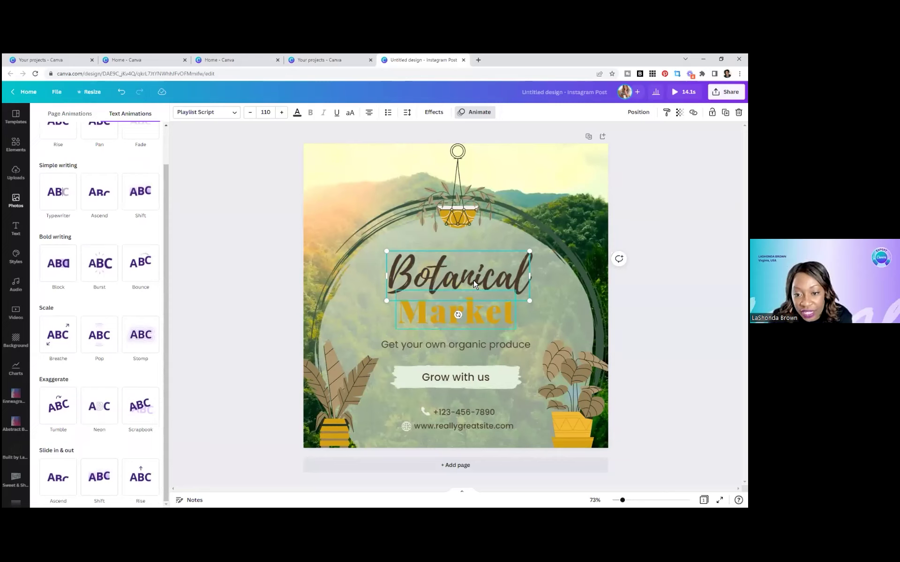
# Preview page animations on the post, including Fade, Breathe, Stomp, Pop, Tumble and Block, without applying any of them
pyautogui.click(476, 305)
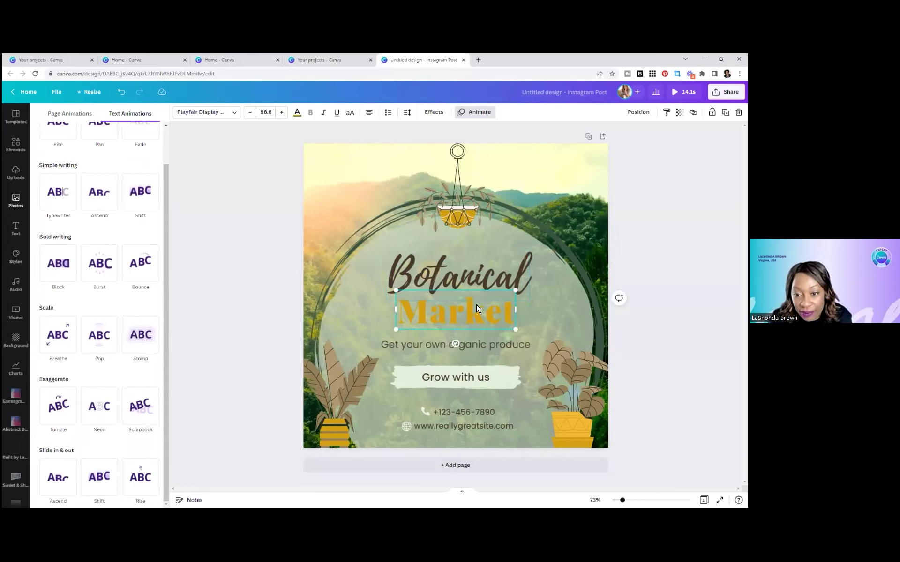
pyautogui.click(75, 118)
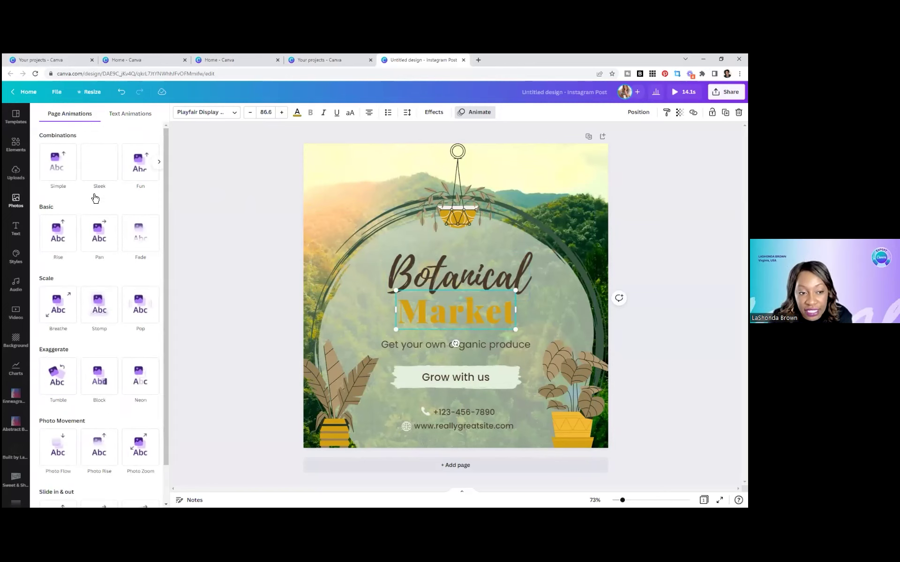
pyautogui.click(93, 239)
pyautogui.click(136, 242)
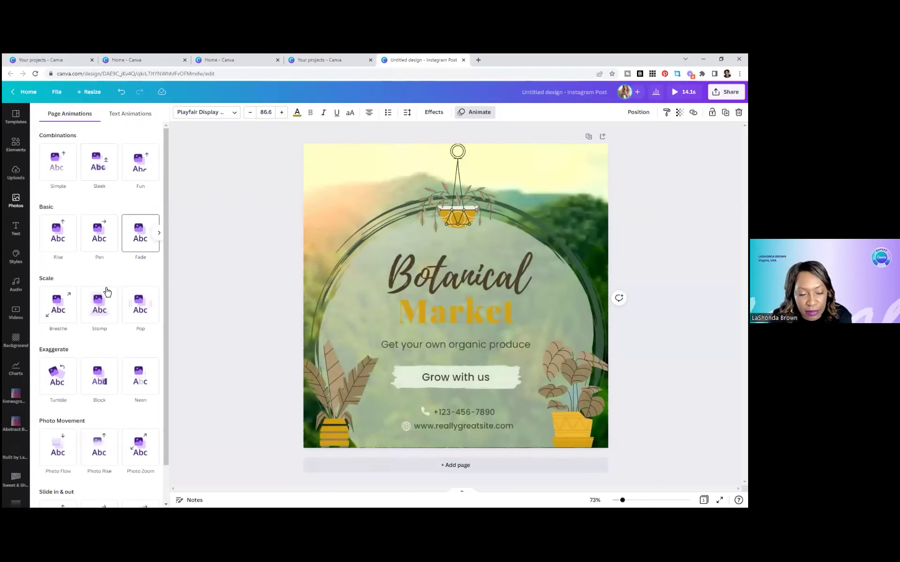
pyautogui.click(59, 310)
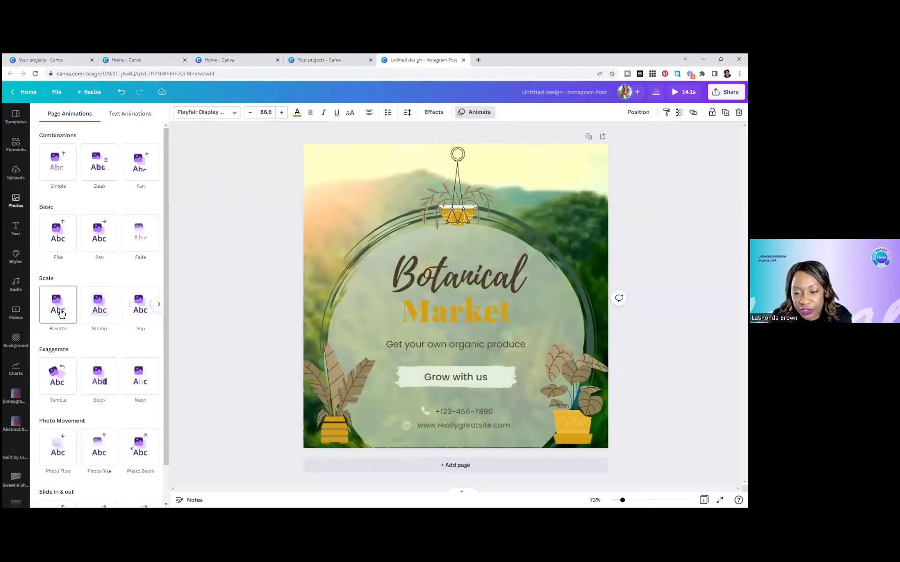
pyautogui.click(99, 307)
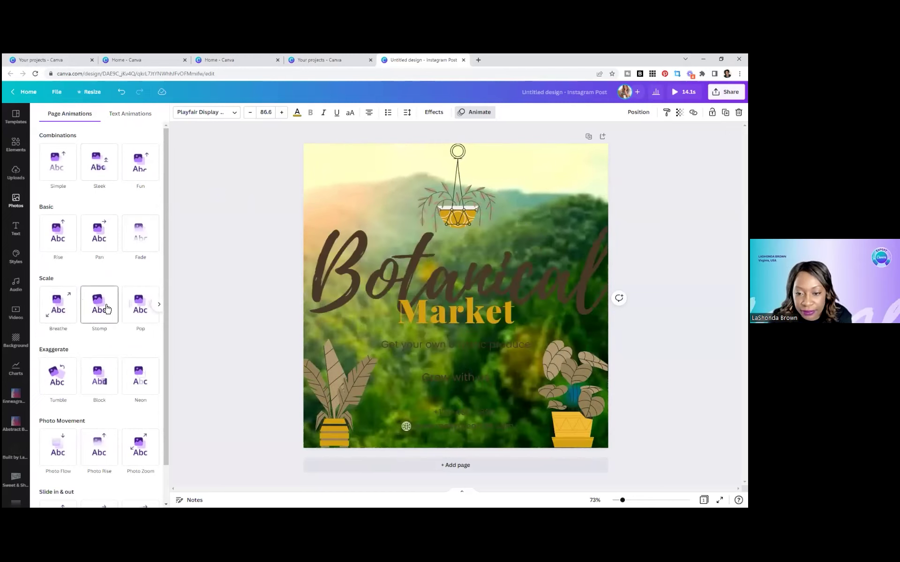
pyautogui.click(139, 315)
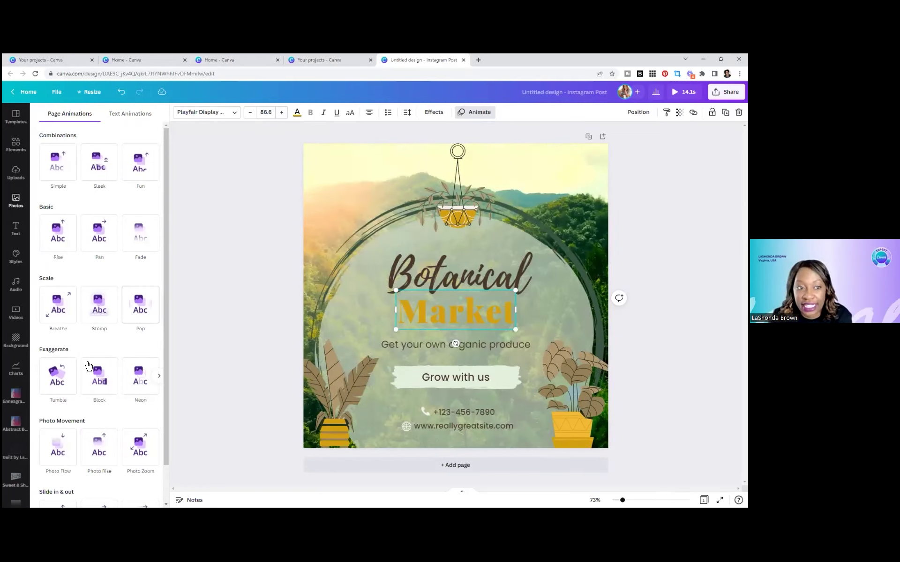
pyautogui.click(69, 383)
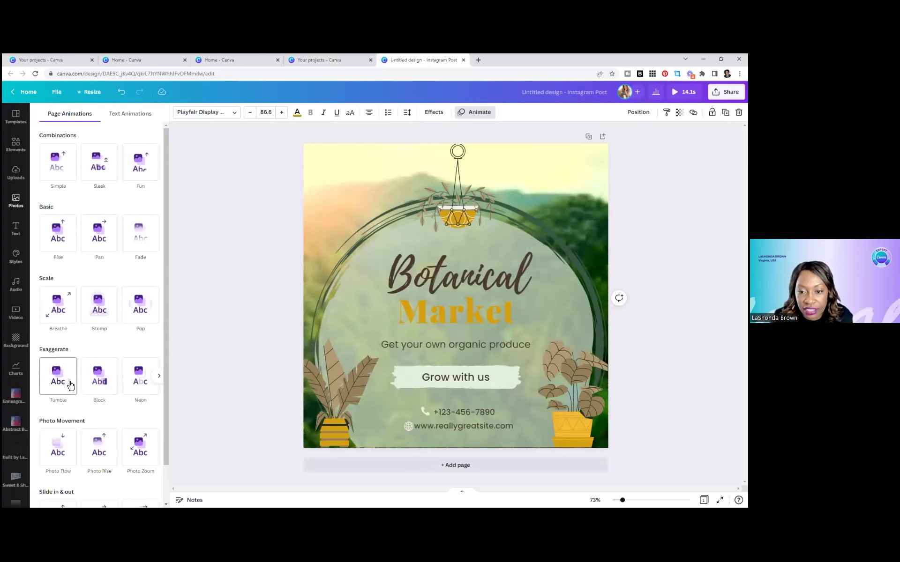
pyautogui.click(104, 391)
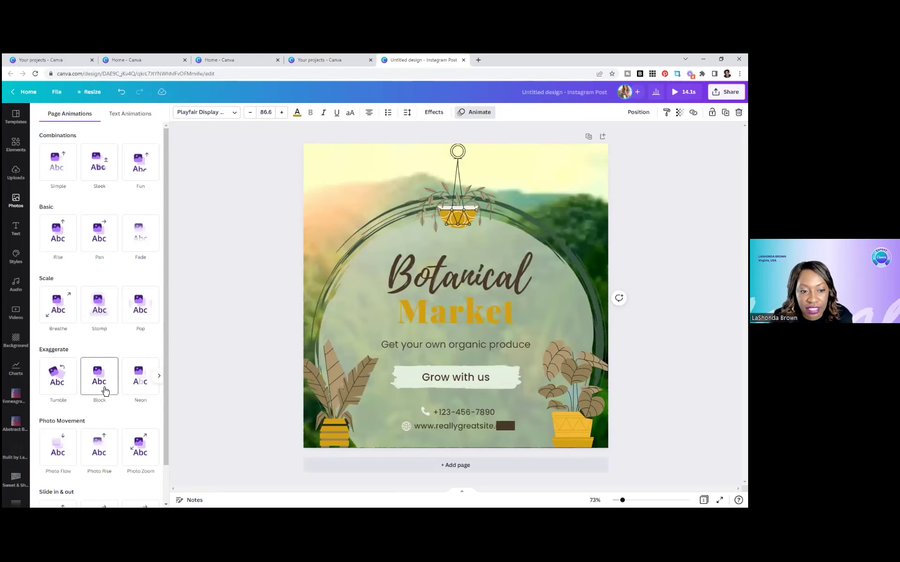
pyautogui.click(151, 393)
pyautogui.click(133, 443)
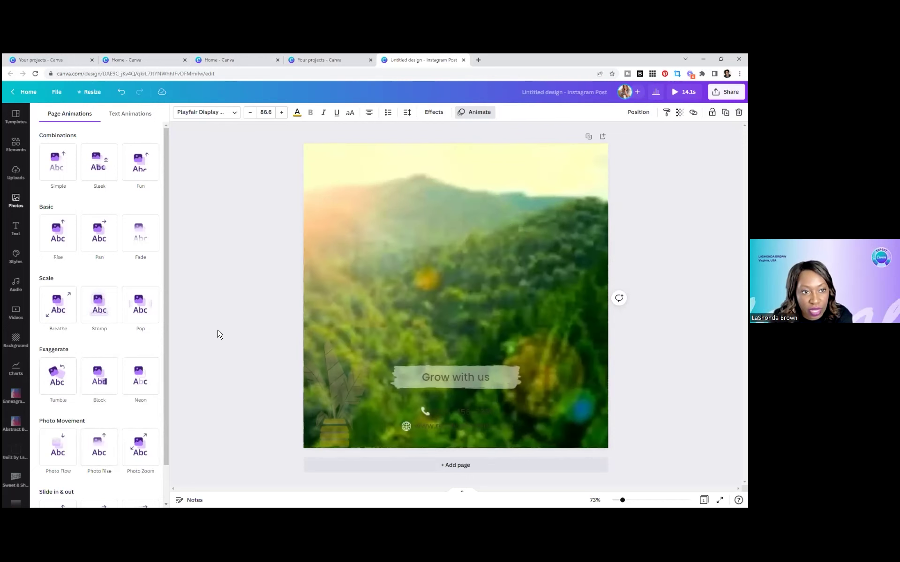
pyautogui.click(223, 313)
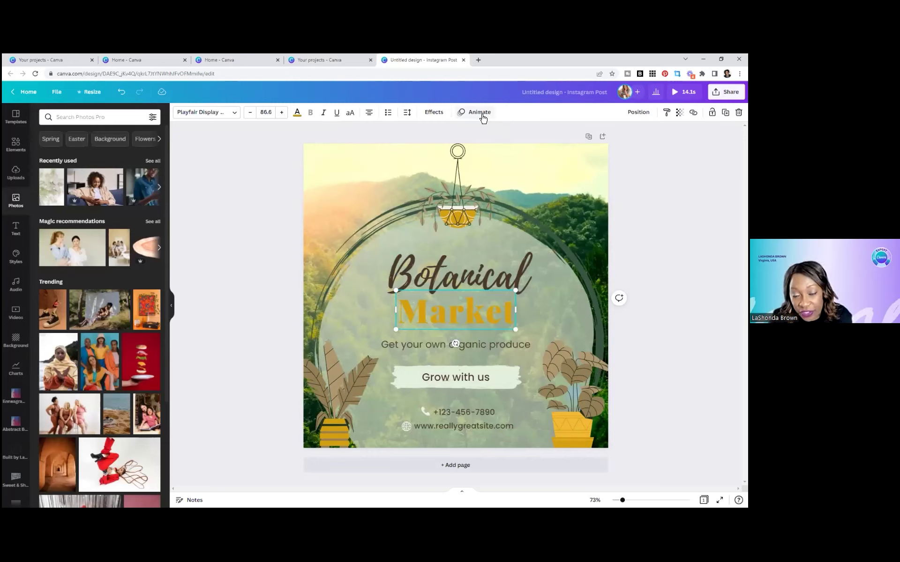
# Compare the animation options offered for the video background with those for the "Botanical" heading
pyautogui.click(448, 282)
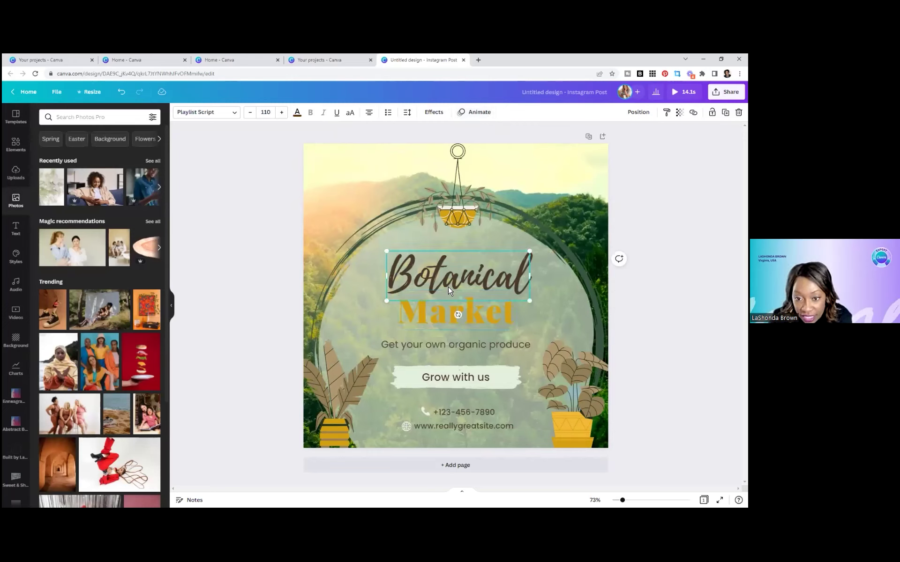
pyautogui.click(423, 324)
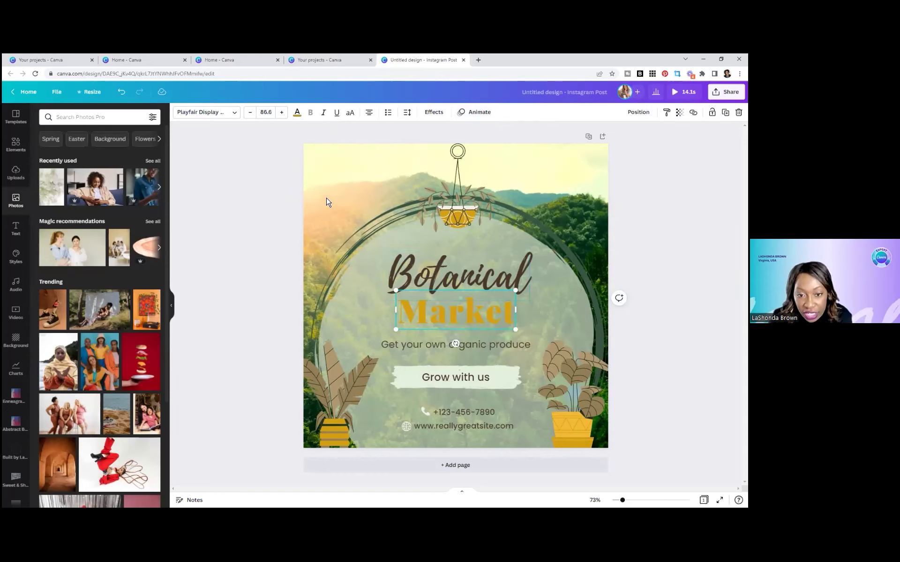
pyautogui.click(256, 193)
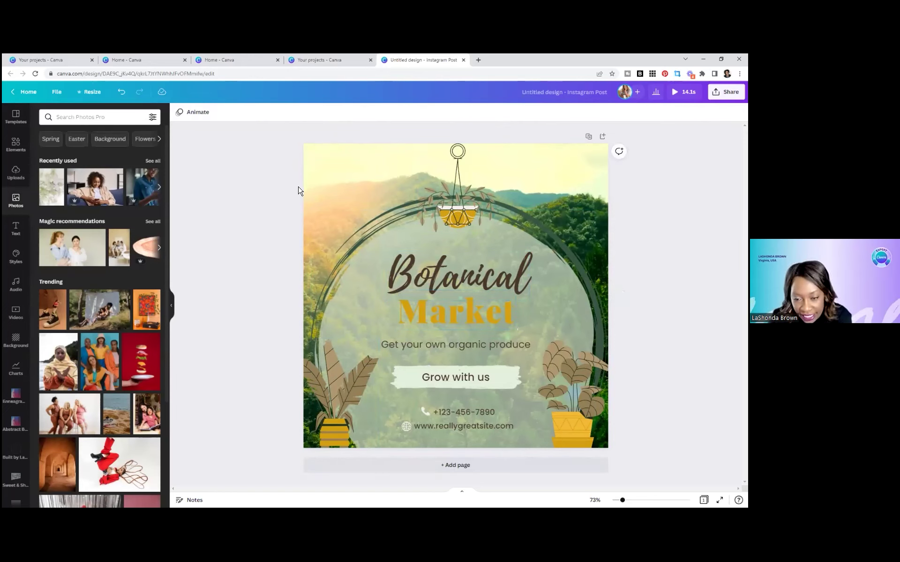
pyautogui.click(349, 183)
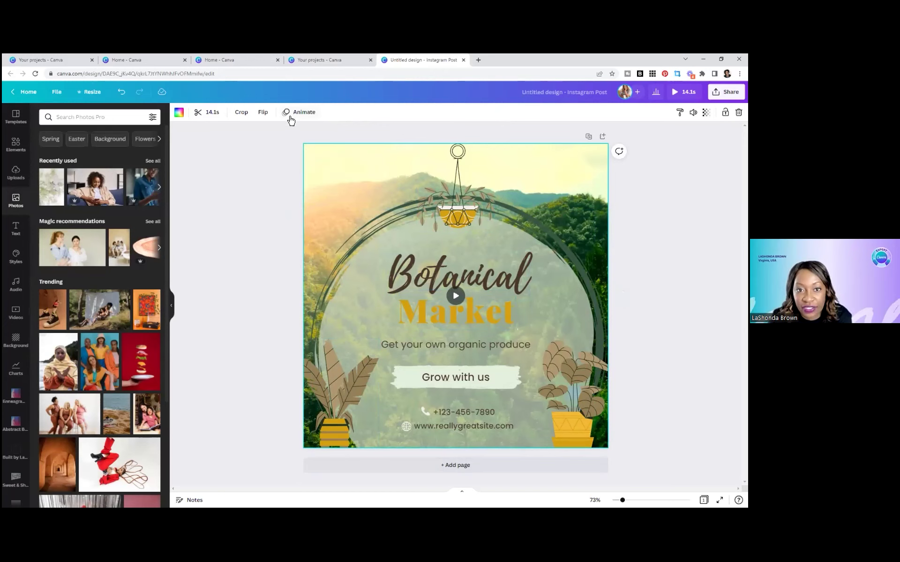
pyautogui.click(288, 115)
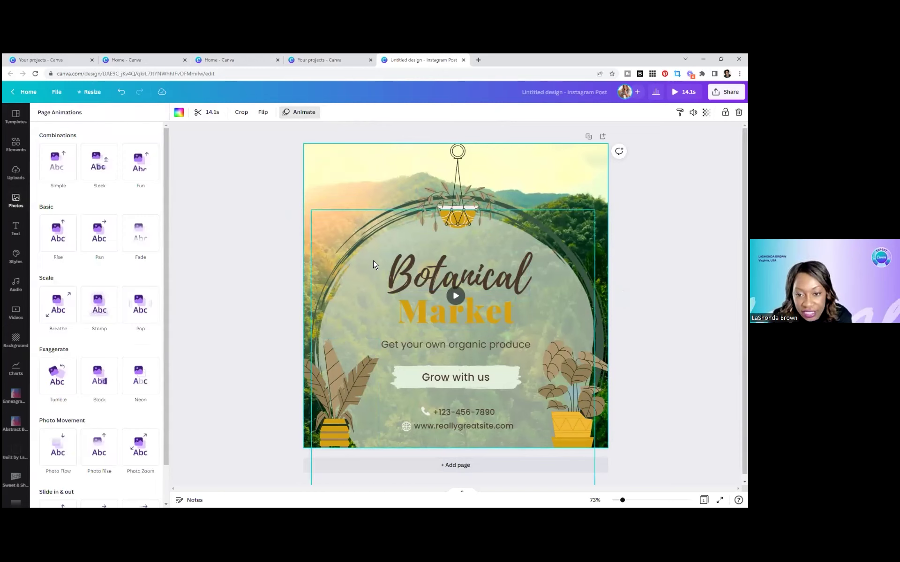
pyautogui.click(412, 284)
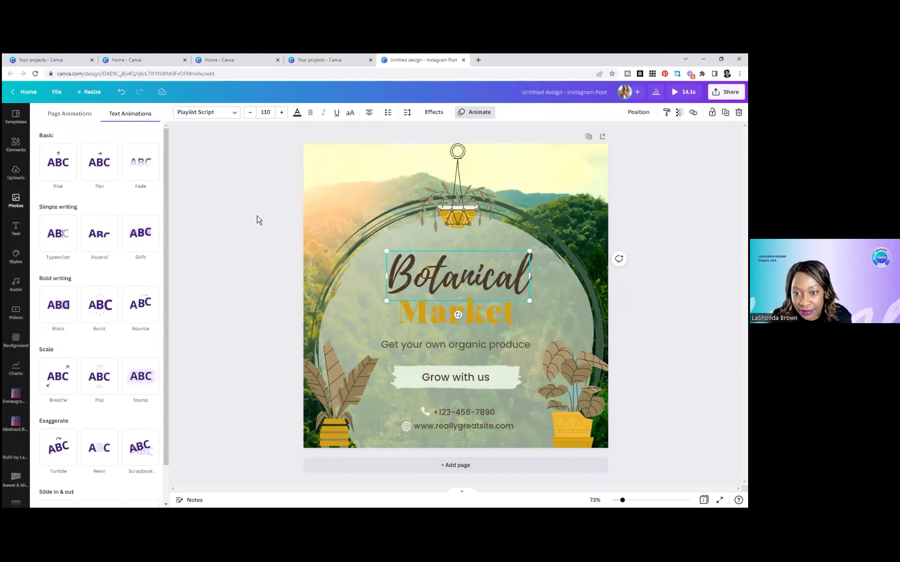
pyautogui.press('Escape')
pyautogui.click(295, 266)
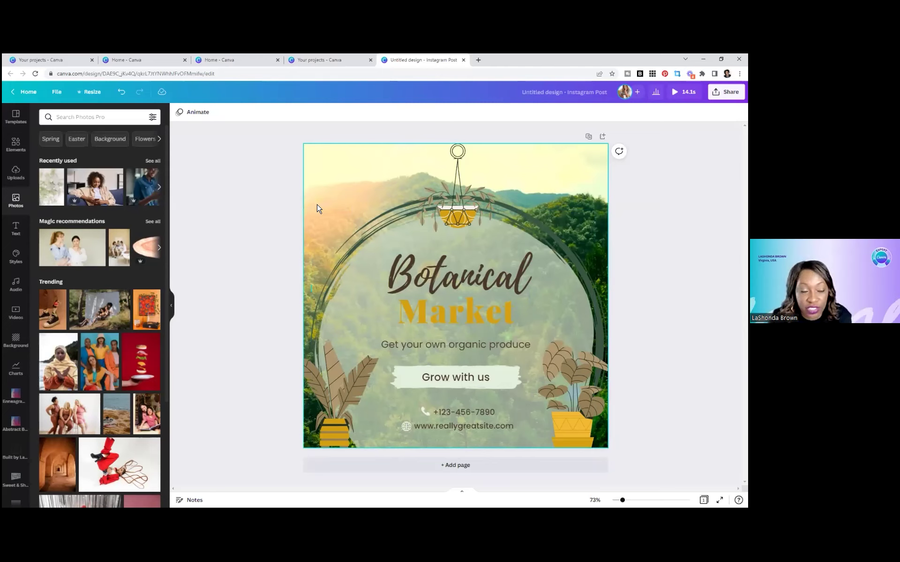
# Resize the Botanical Market post itself, without making a copy, to the Instagram Story format of 1080 × 1920 px
pyautogui.click(92, 93)
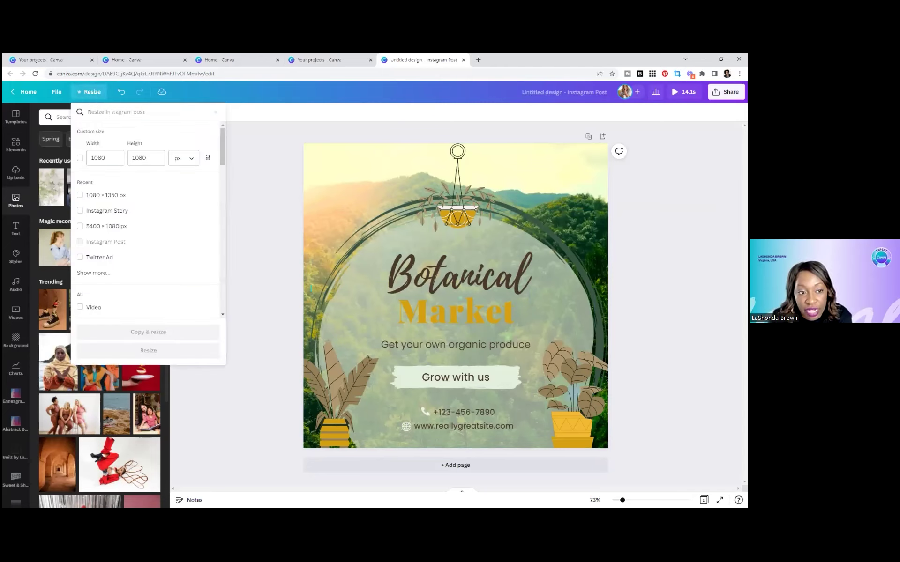
pyautogui.scroll(-3, 187, 196)
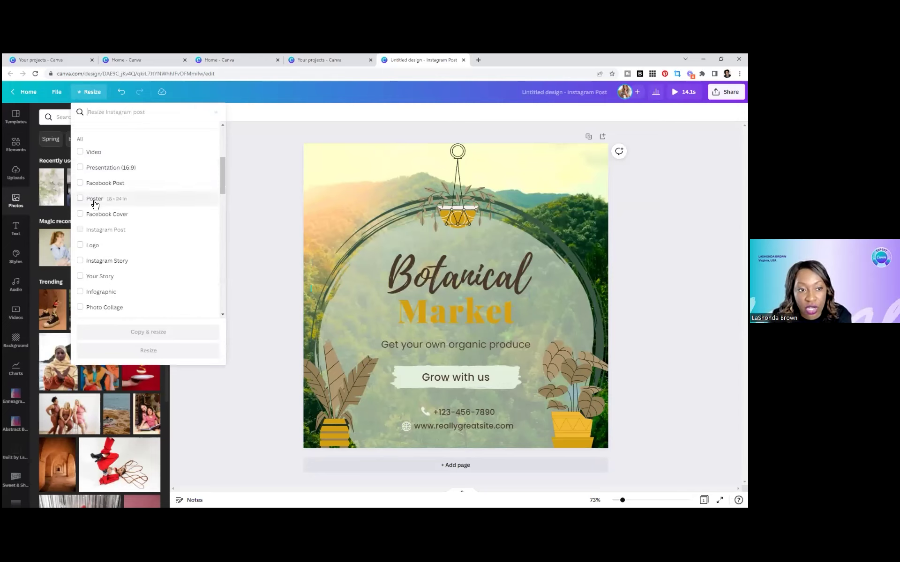
pyautogui.click(242, 219)
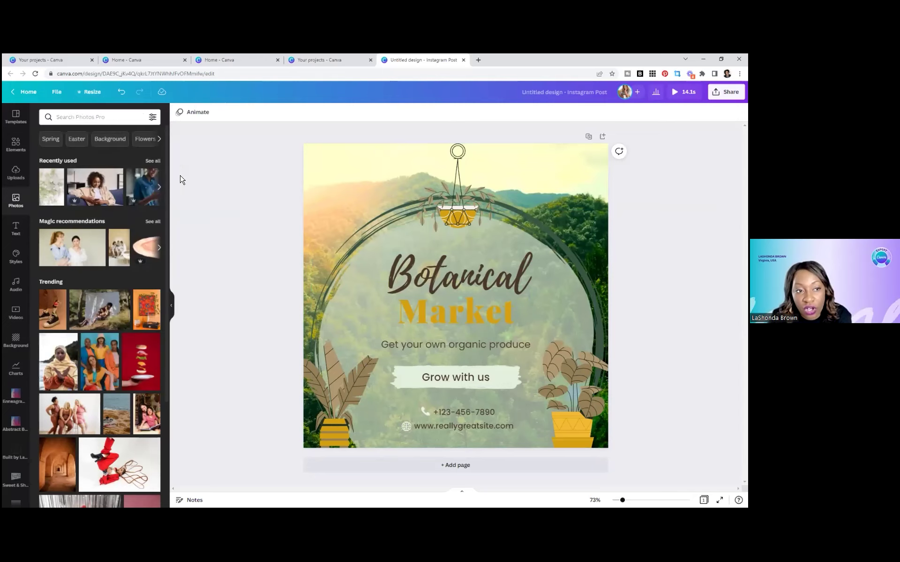
pyautogui.click(91, 91)
pyautogui.scroll(-5, 149, 238)
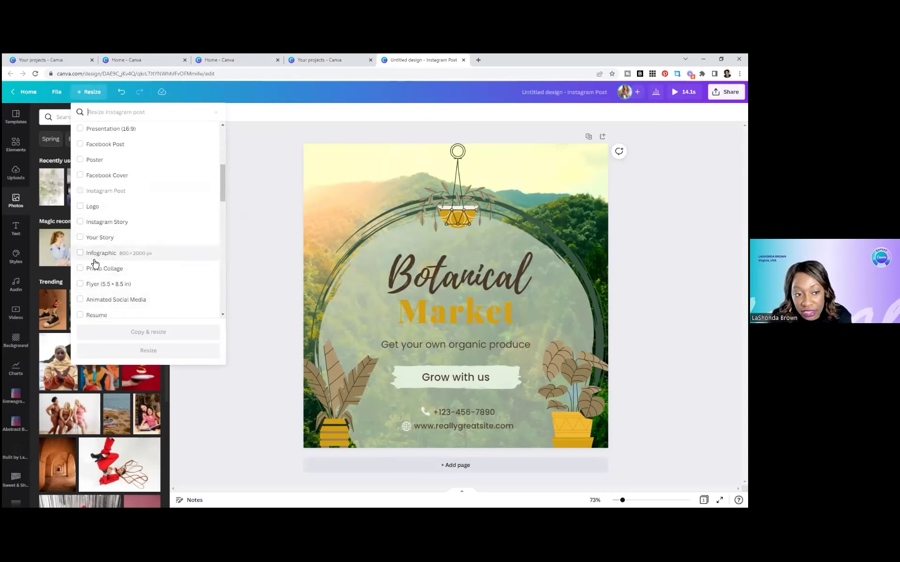
pyautogui.scroll(-3, 95, 281)
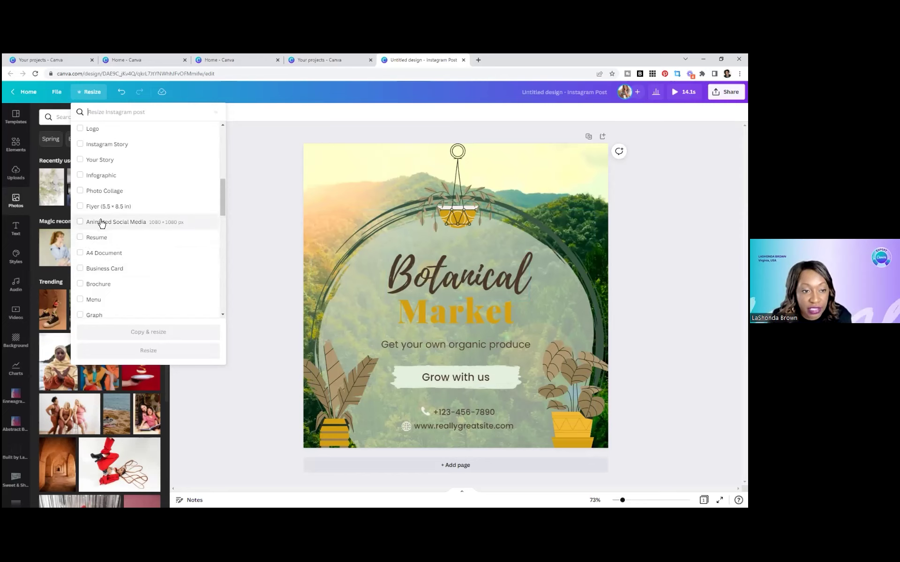
pyautogui.scroll(1, 112, 230)
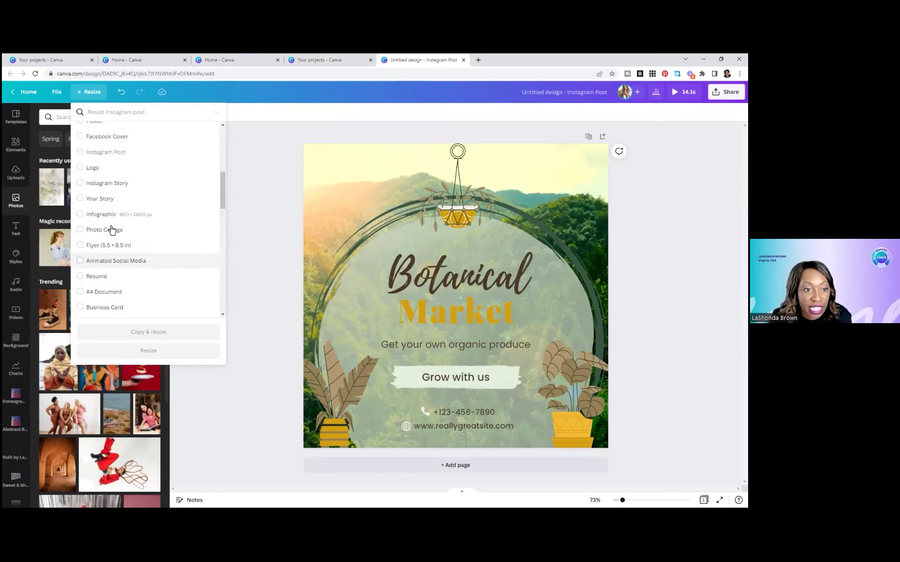
pyautogui.click(83, 187)
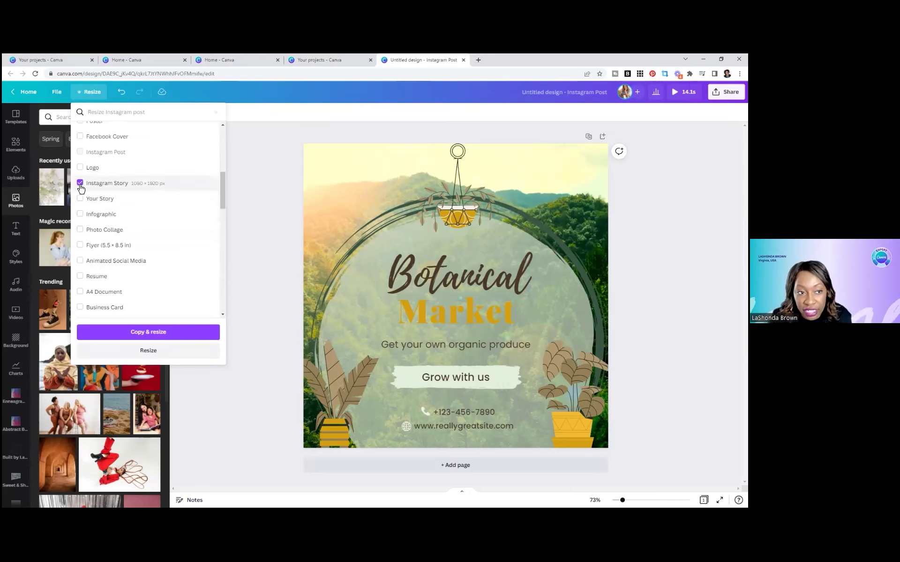
pyautogui.click(157, 353)
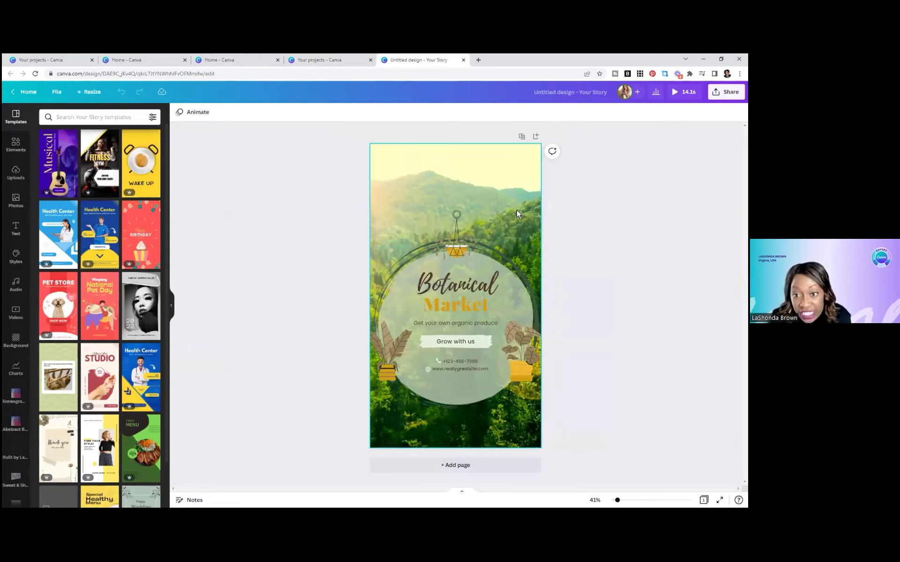
# Play the preview of the resized Botanical Market story video and return to the editor
pyautogui.click(684, 92)
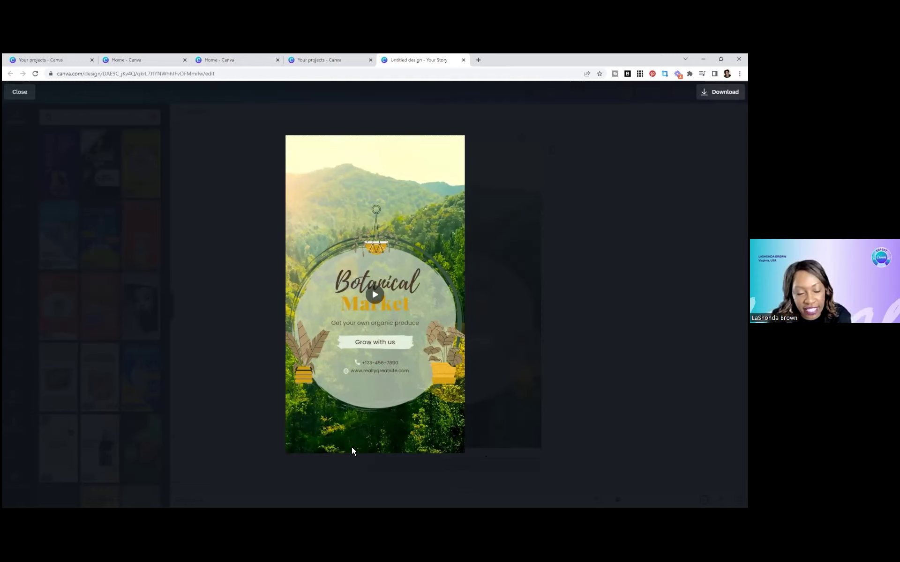
pyautogui.moveTo(297, 422)
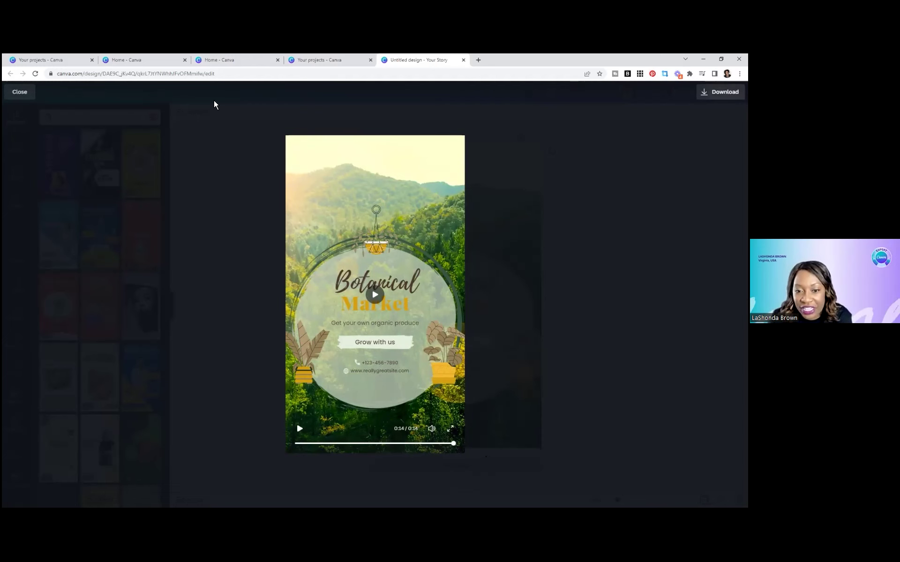
pyautogui.click(21, 92)
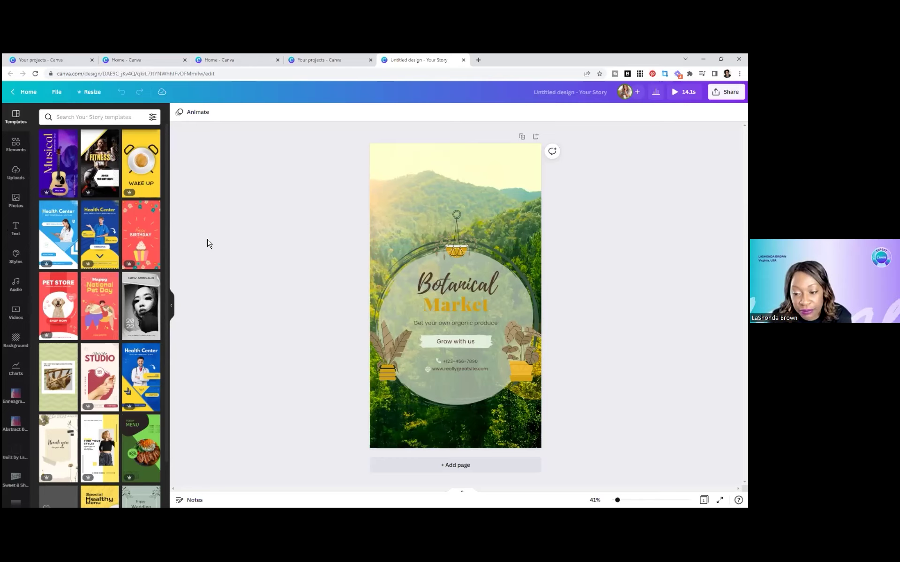
# Return to the home page and look over the additional design types suggested there
pyautogui.click(30, 96)
pyautogui.moveTo(128, 128)
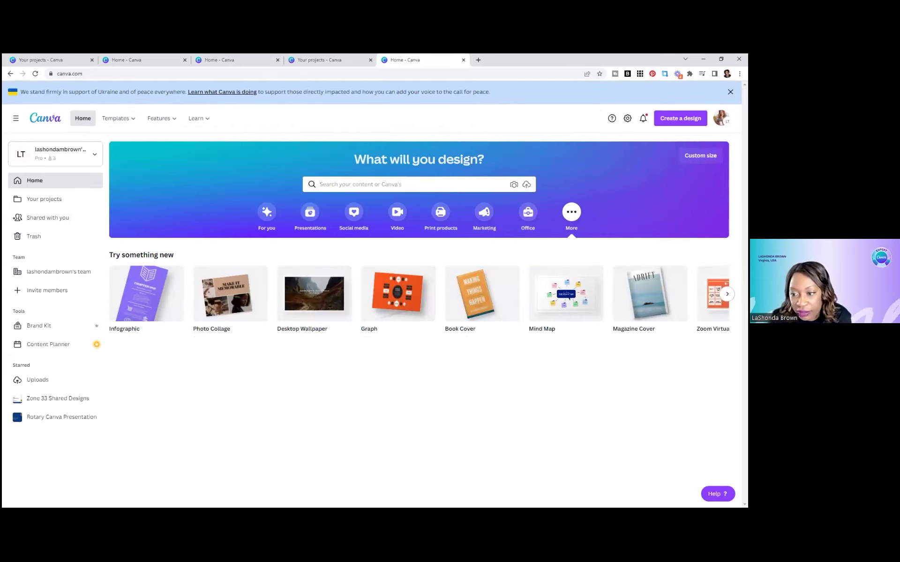
pyautogui.hscroll(5, 282, 300)
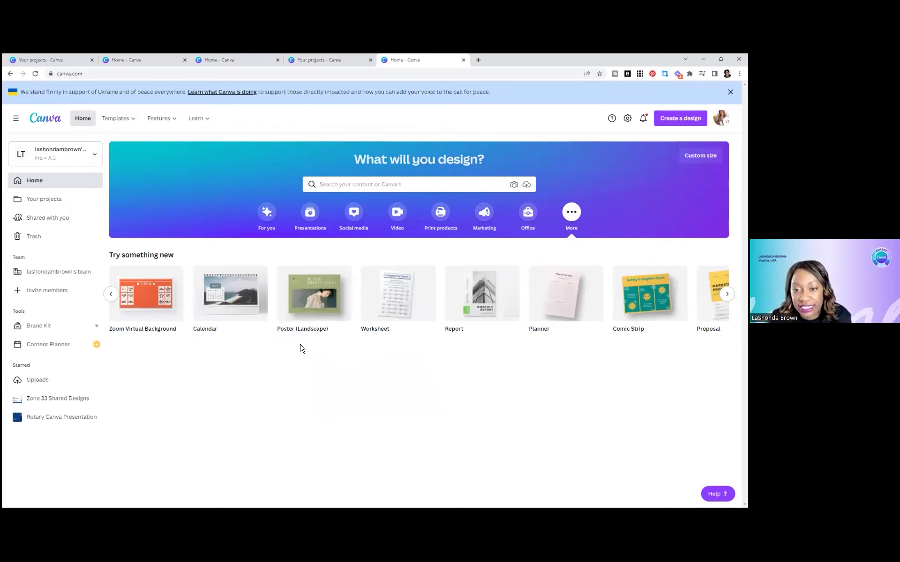
# Look over the print products, covering the popular, marketing, gifts, stationery, clothing and cards and invites categories
pyautogui.click(440, 228)
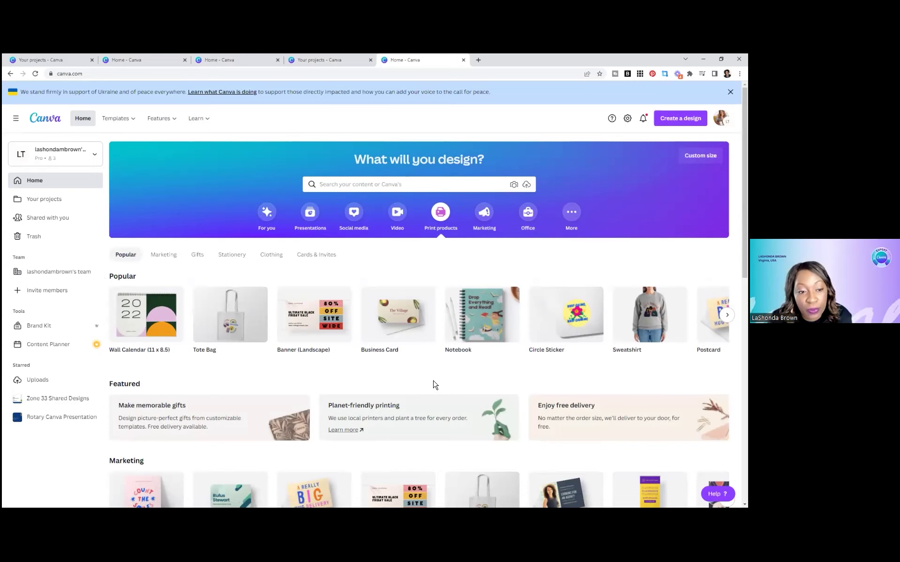
pyautogui.scroll(-1, 435, 385)
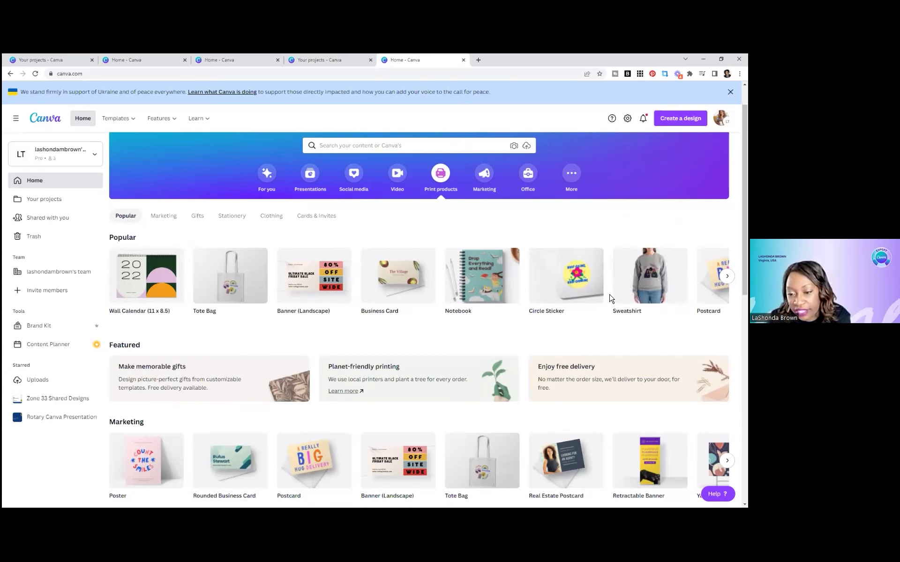
pyautogui.hscroll(1, 656, 276)
pyautogui.hscroll(10, 605, 276)
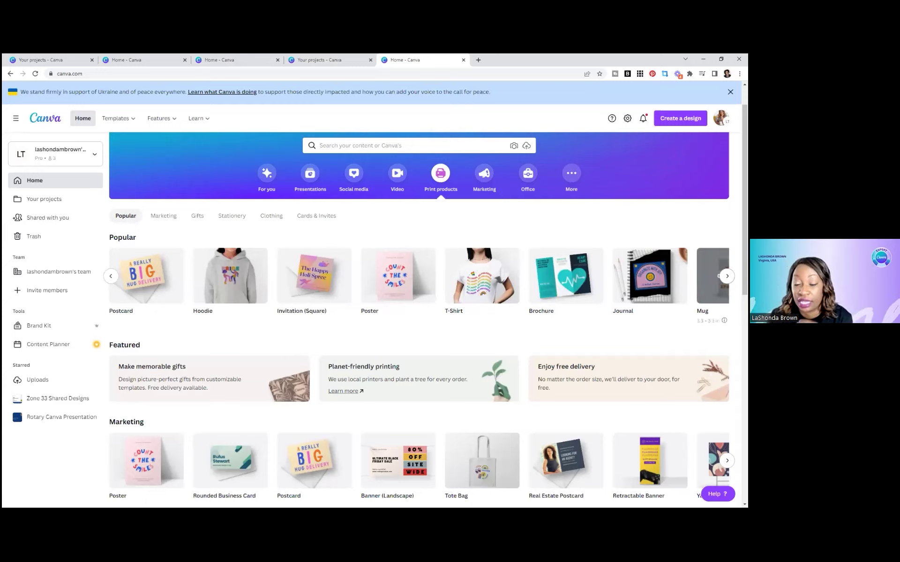
pyautogui.scroll(-1, 651, 272)
pyautogui.scroll(-3, 651, 272)
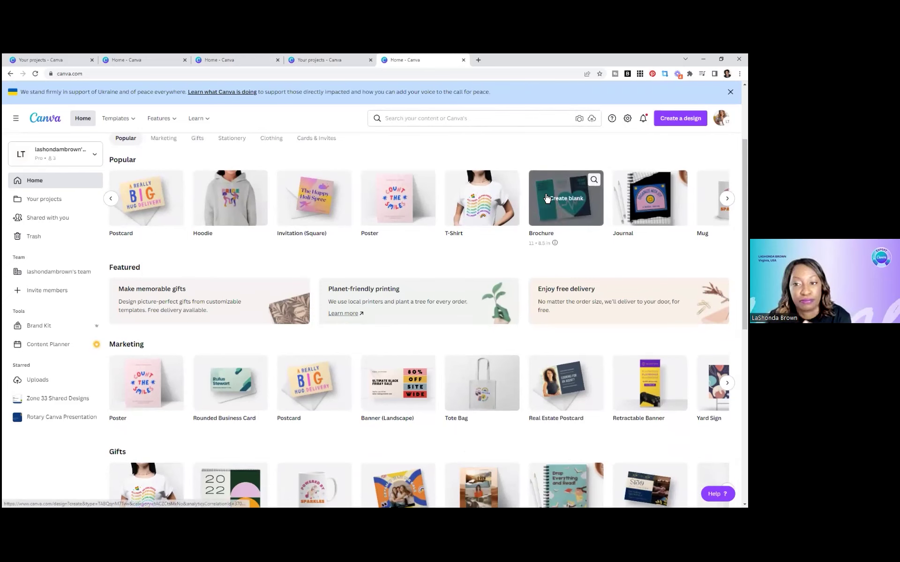
pyautogui.scroll(-3, 566, 228)
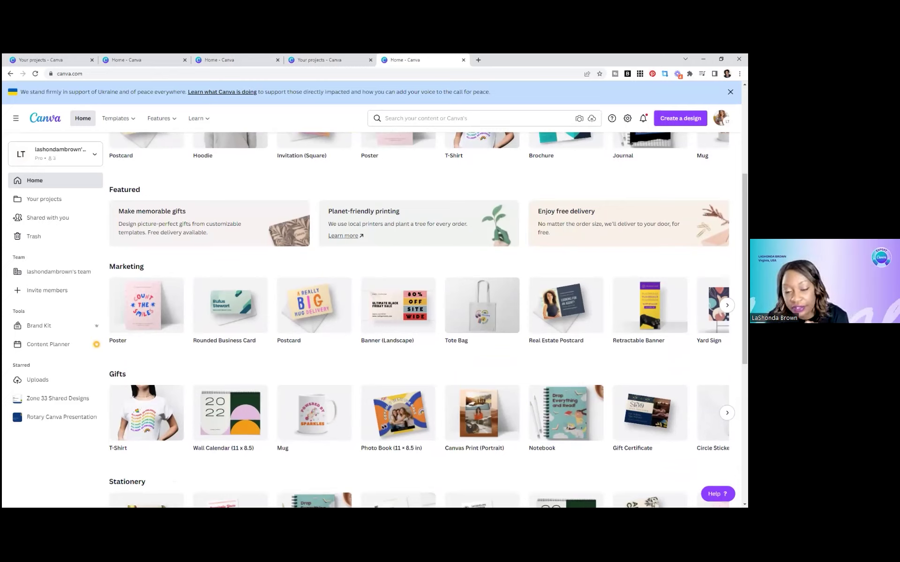
pyautogui.scroll(-1, 161, 328)
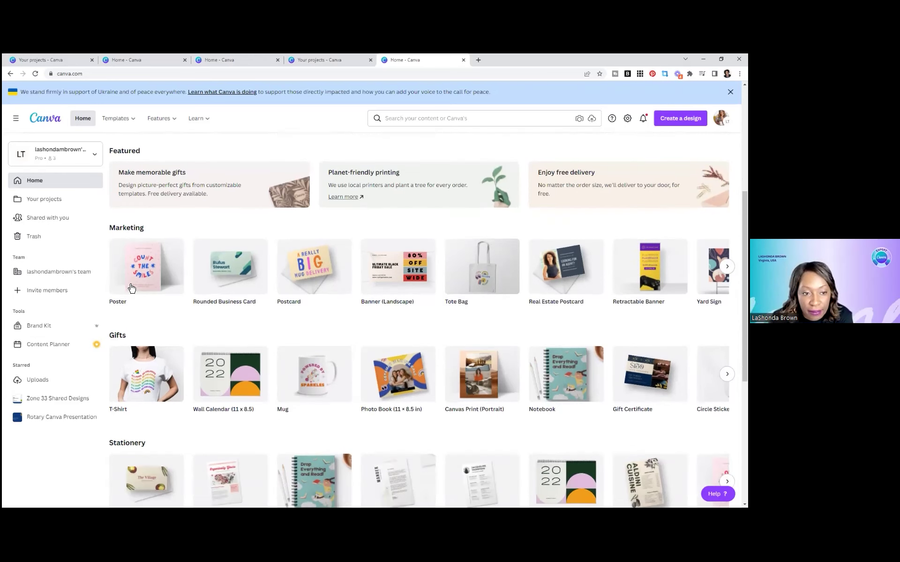
pyautogui.scroll(-4, 161, 337)
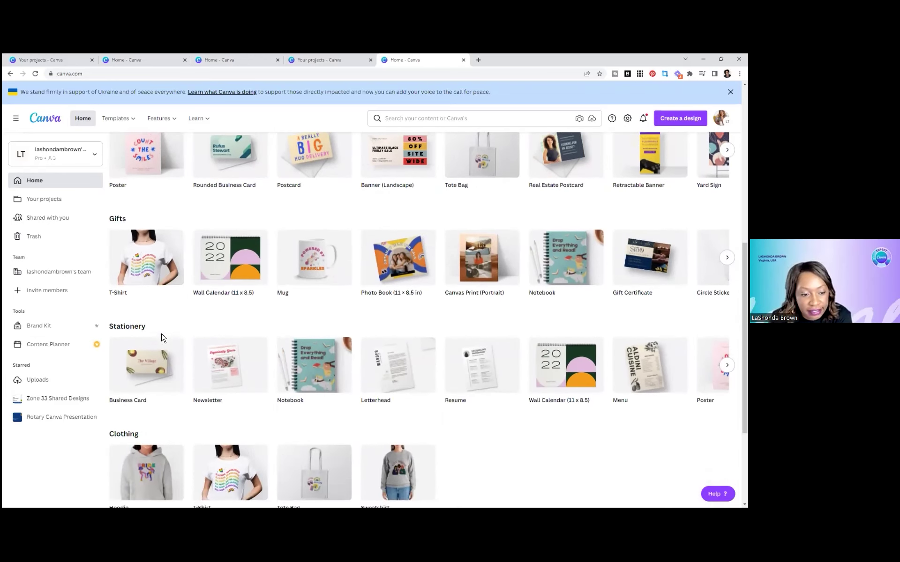
pyautogui.scroll(-2, 145, 319)
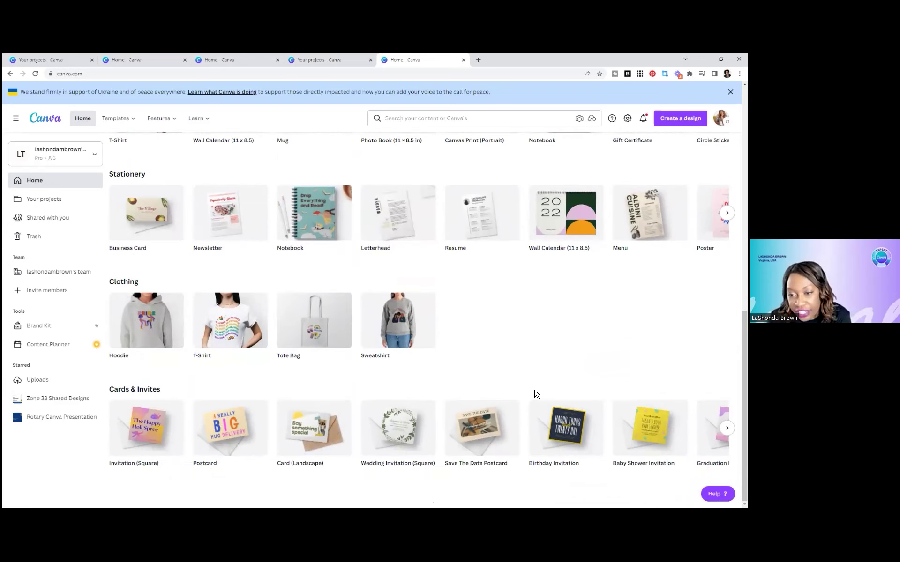
pyautogui.scroll(3, 535, 389)
pyautogui.scroll(6, 534, 415)
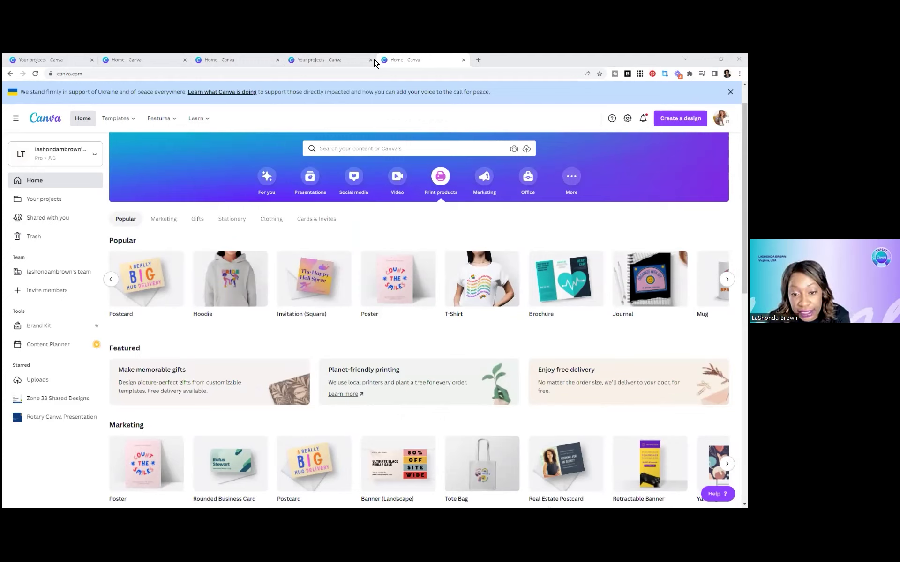
# Examine the Content Planner's scheduling options for the Botanical Market story on April 8 without scheduling it
pyautogui.click(57, 347)
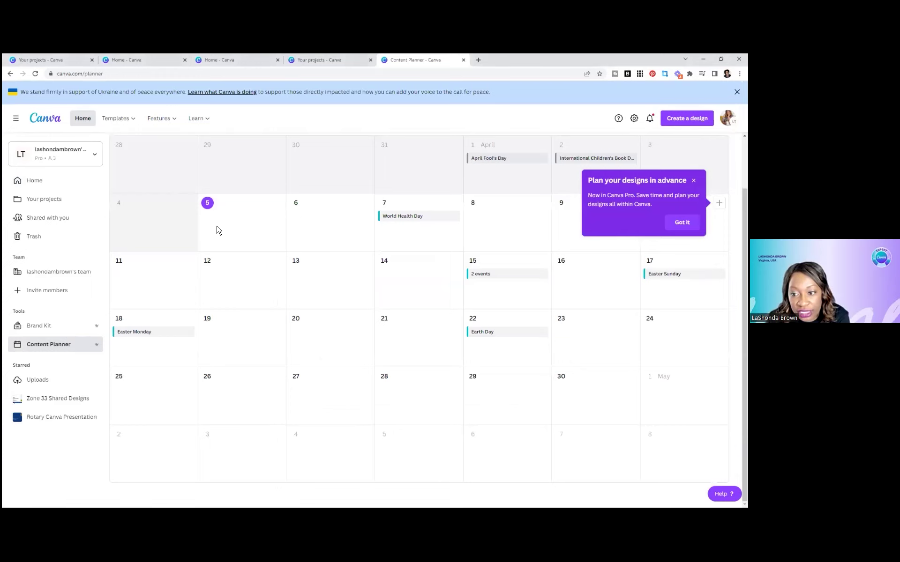
pyautogui.click(541, 204)
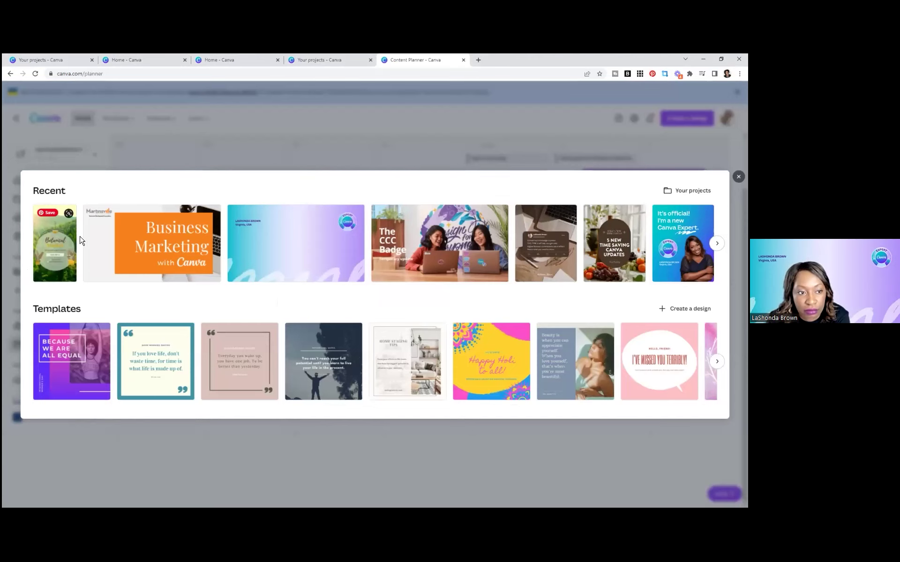
pyautogui.click(66, 253)
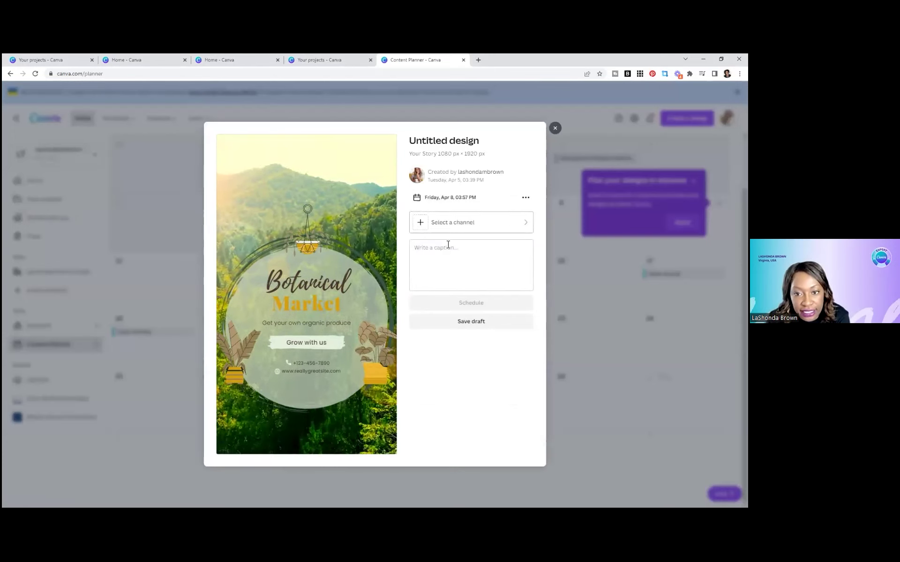
pyautogui.click(555, 128)
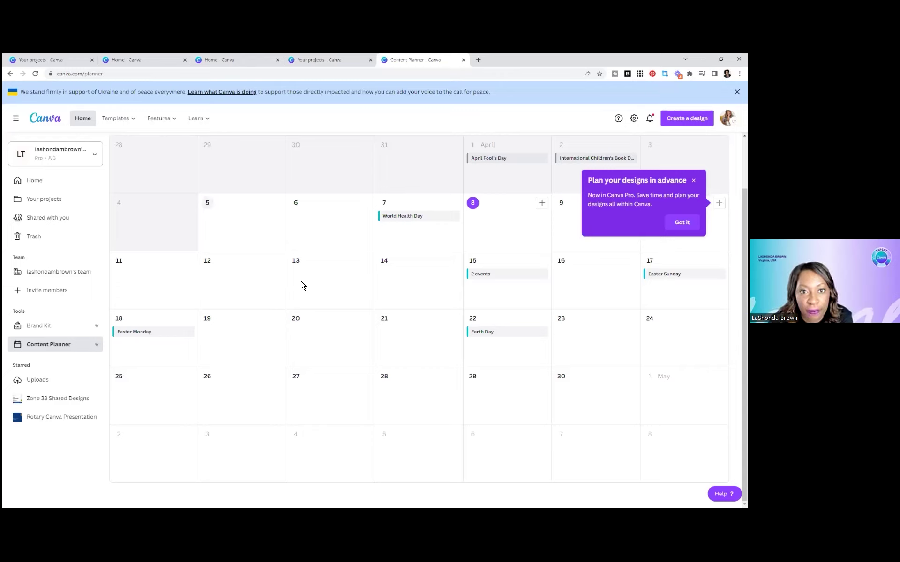
# Switch to the projects page and open the Passive Income Tweet Carousel design
pyautogui.hotkey('ctrl', 'shift', 'Tab')
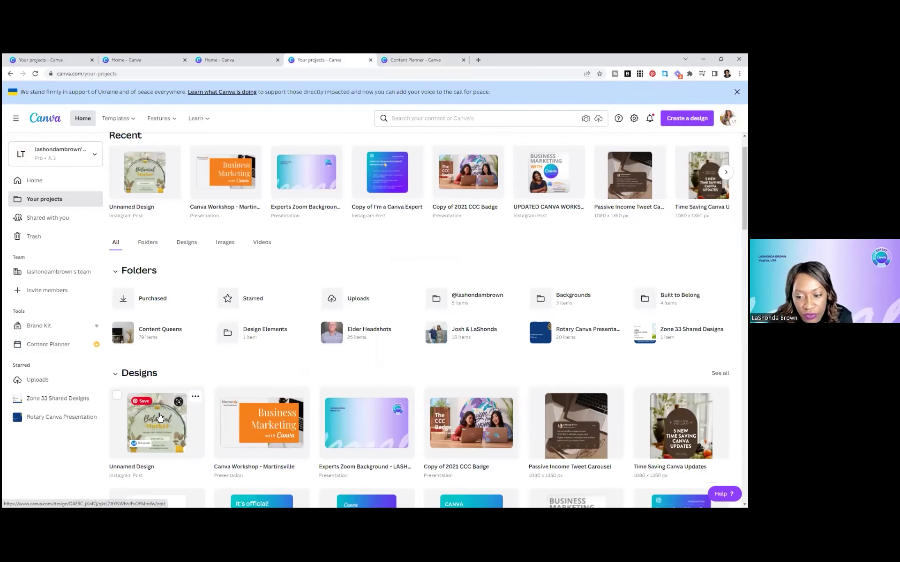
pyautogui.click(583, 414)
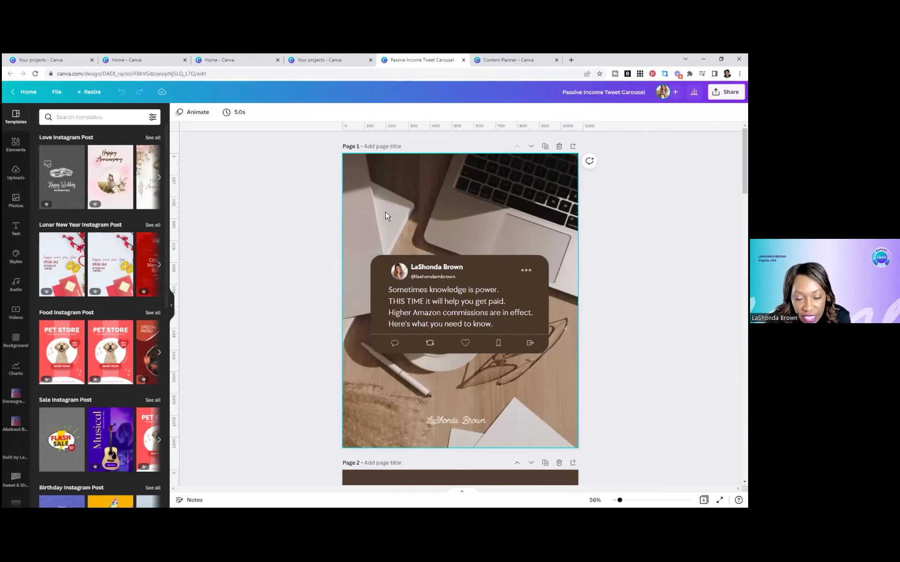
pyautogui.doubleClick(498, 207)
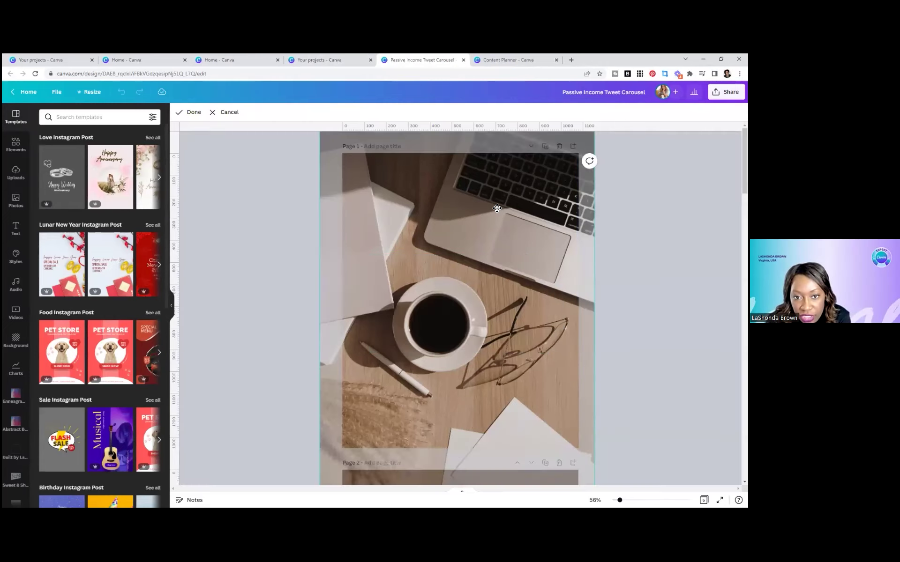
pyautogui.moveTo(508, 419); pyautogui.dragTo(369, 431)
pyautogui.moveTo(389, 446); pyautogui.dragTo(356, 442)
pyautogui.click(229, 112)
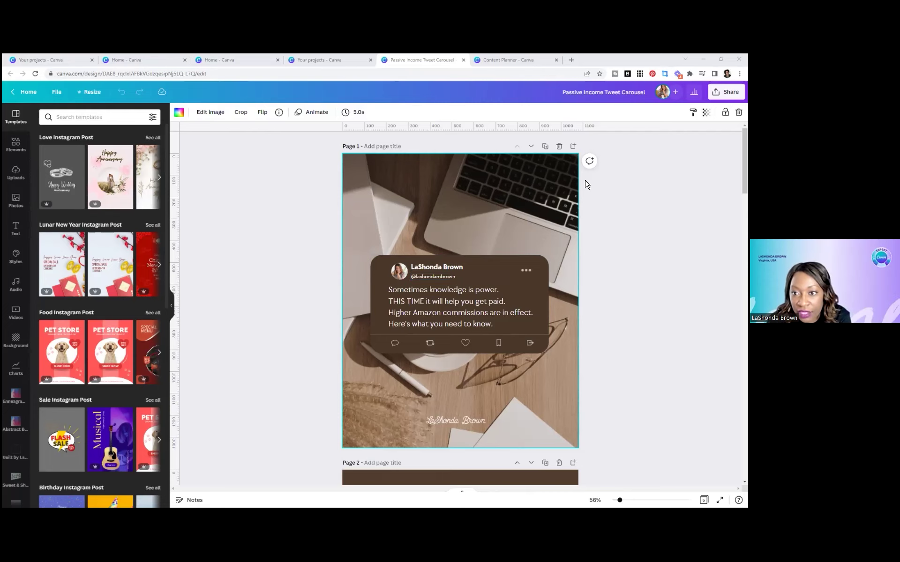
# Duplicate page 1 of the tweet carousel and clear the tweet card, texts, icons and background photo from the first page
pyautogui.click(545, 147)
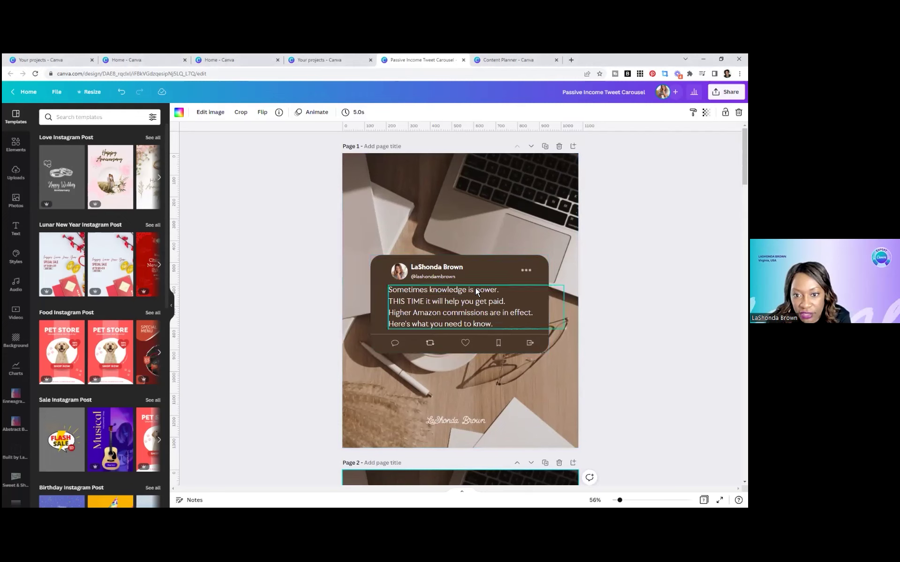
pyautogui.moveTo(593, 275); pyautogui.dragTo(370, 438)
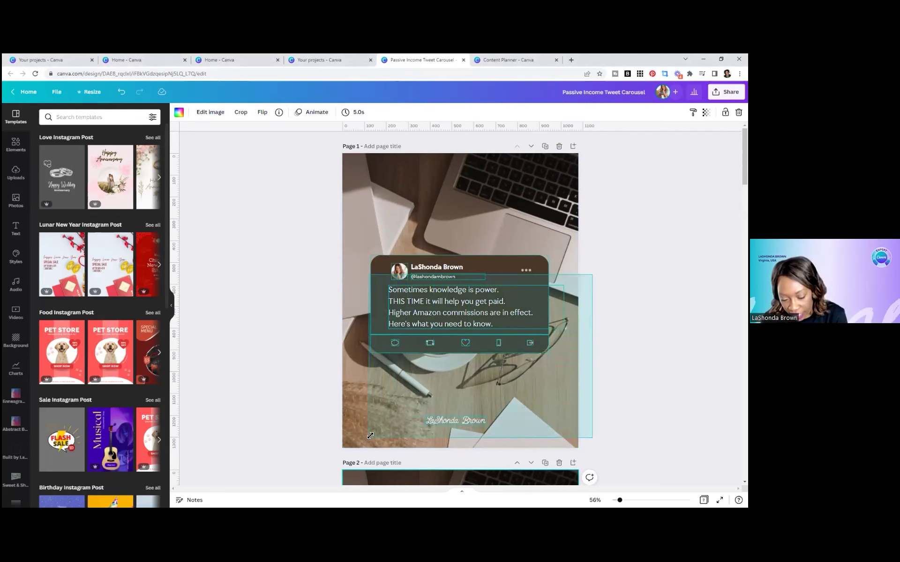
pyautogui.press('Delete')
pyautogui.click(427, 268)
pyautogui.press('Delete')
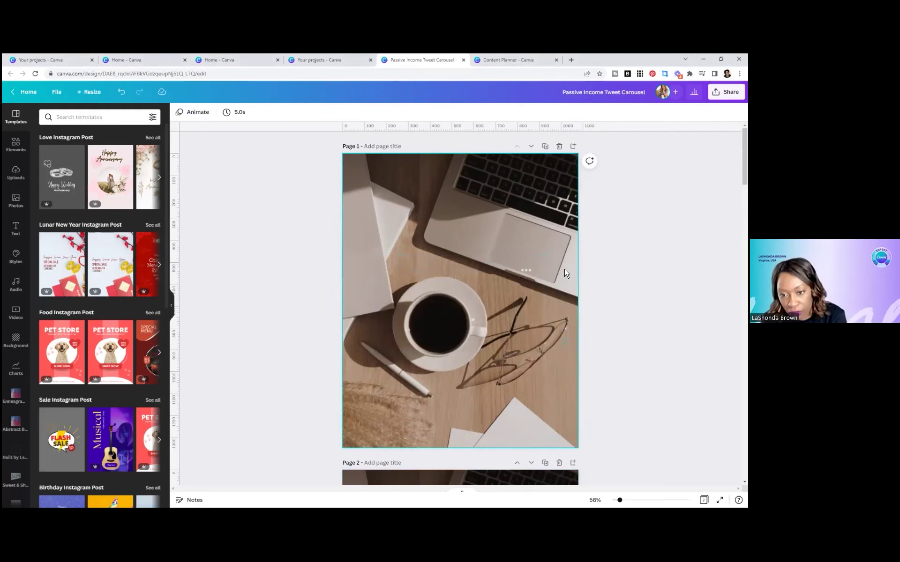
pyautogui.click(535, 276)
pyautogui.press('Delete')
pyautogui.click(485, 302)
pyautogui.press('Delete')
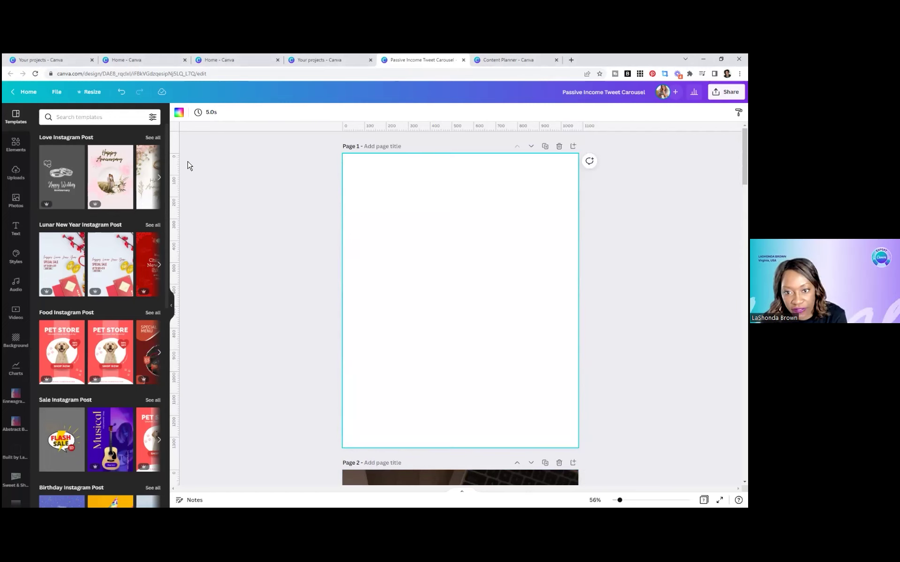
# Find photos with the recent search brand:BACdAbUzNUE and add the laptop and pampas grass flat-lay to the blank page 1
pyautogui.click(15, 201)
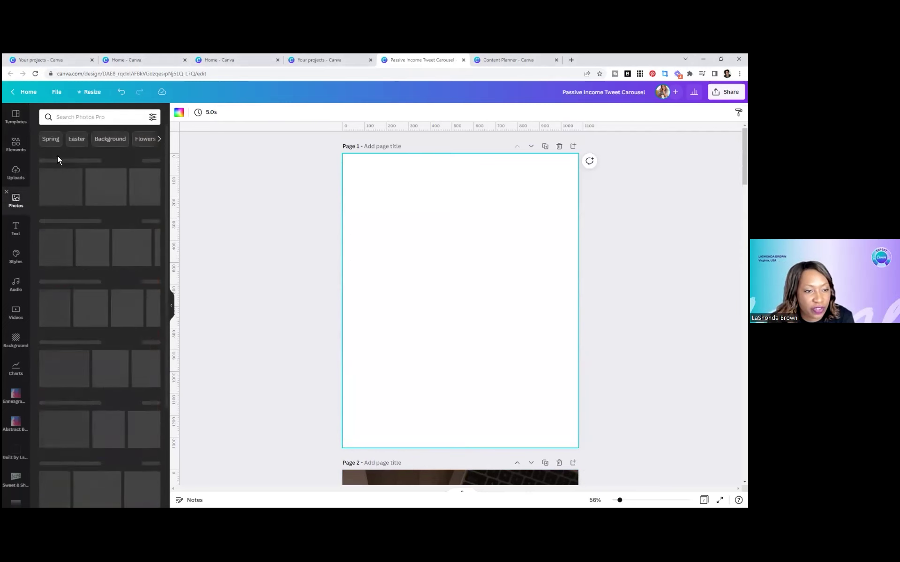
pyautogui.click(89, 117)
pyautogui.write('b')
pyautogui.press('BackSpace')
pyautogui.write('b')
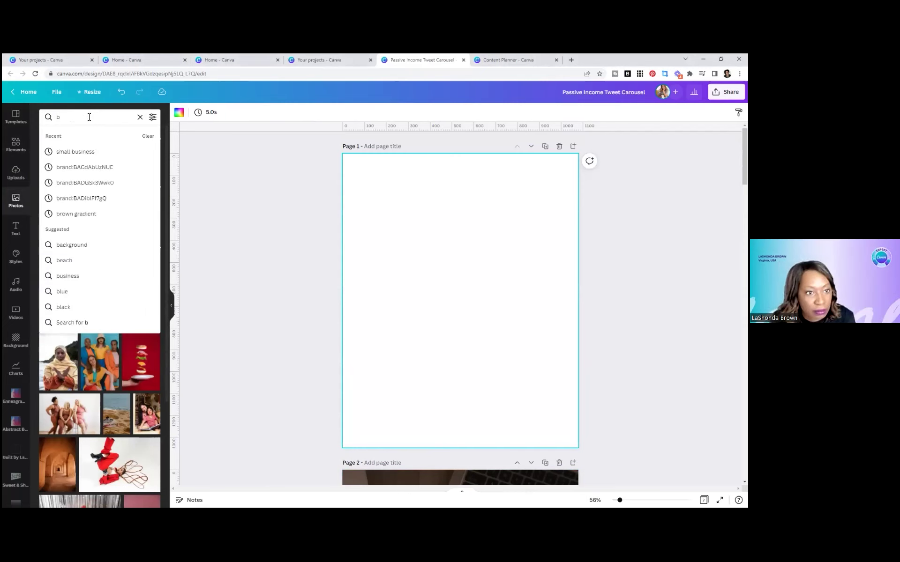
pyautogui.click(92, 167)
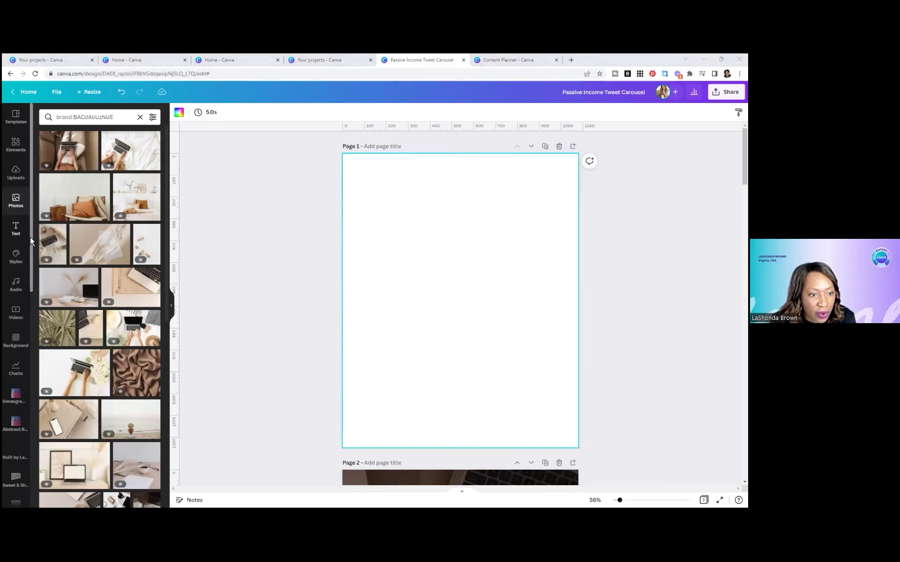
pyautogui.click(52, 243)
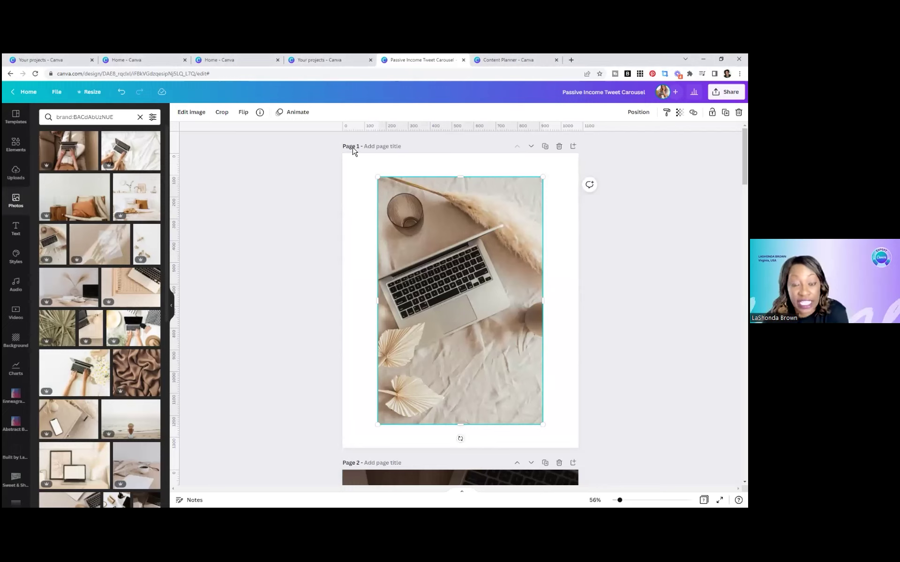
# Enlarge the laptop photo to the full height of page 1, flush with the page's left edge
pyautogui.click(361, 182)
pyautogui.click(403, 213)
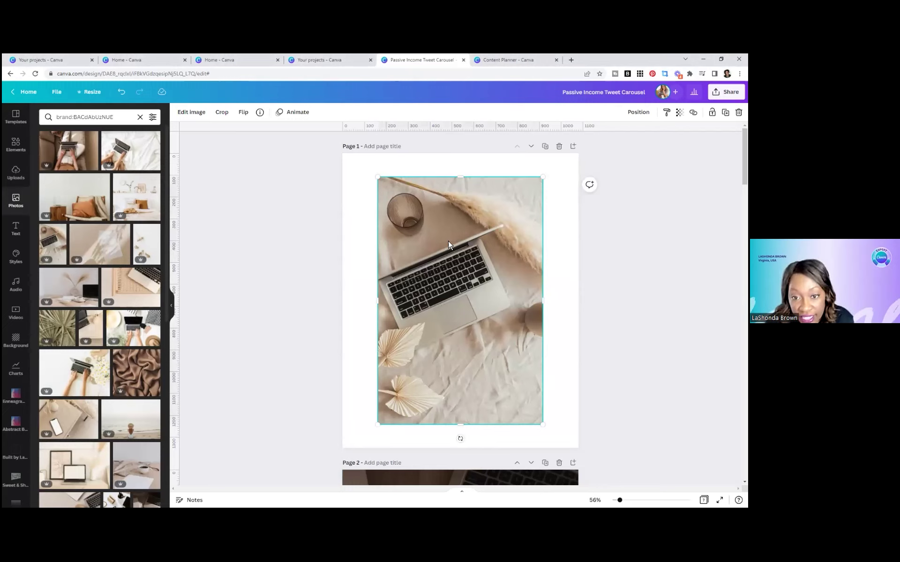
pyautogui.click(363, 180)
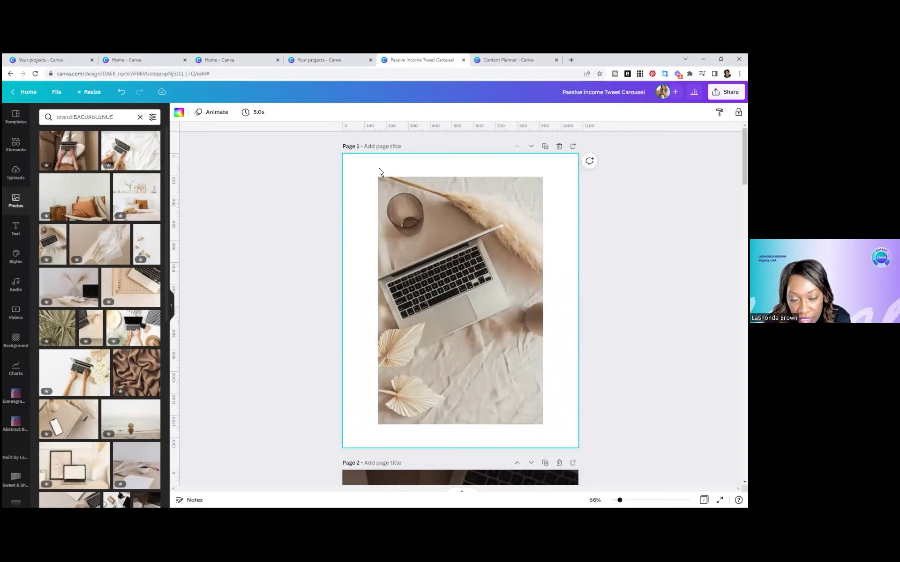
pyautogui.click(388, 196)
pyautogui.moveTo(388, 196); pyautogui.dragTo(355, 178)
pyautogui.moveTo(509, 400); pyautogui.dragTo(565, 432)
pyautogui.press('Escape')
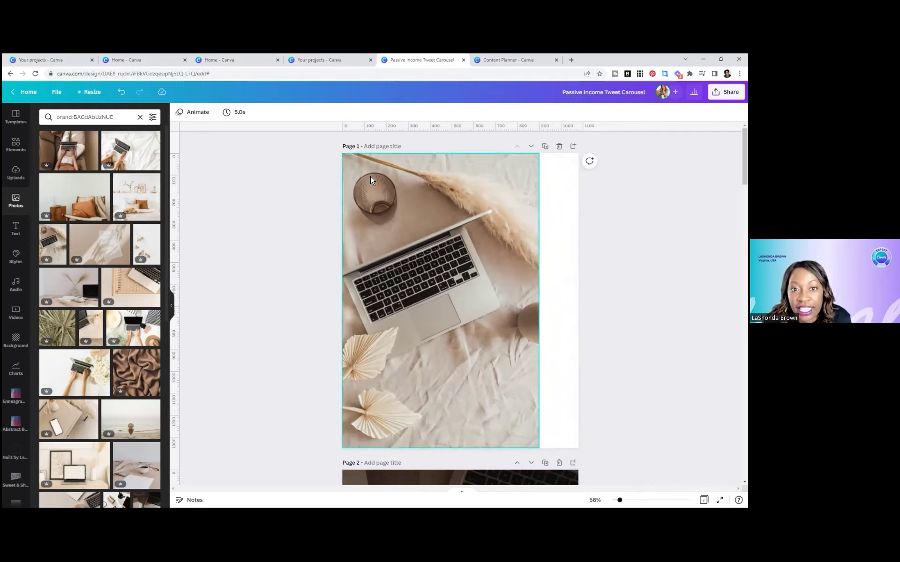
# Check the design's custom size in the Resize options, and try to enlarge the laptop photo to cover the full page width
pyautogui.click(92, 93)
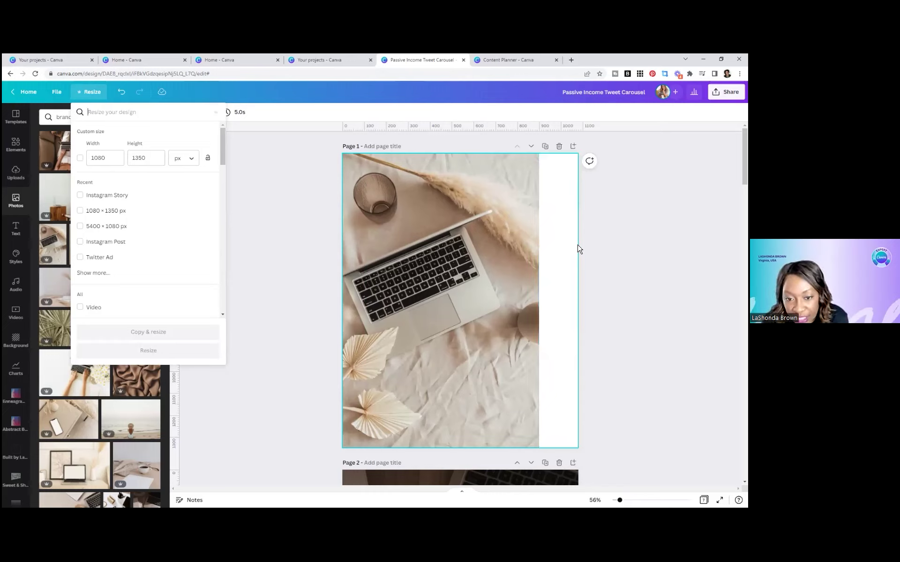
pyautogui.click(533, 342)
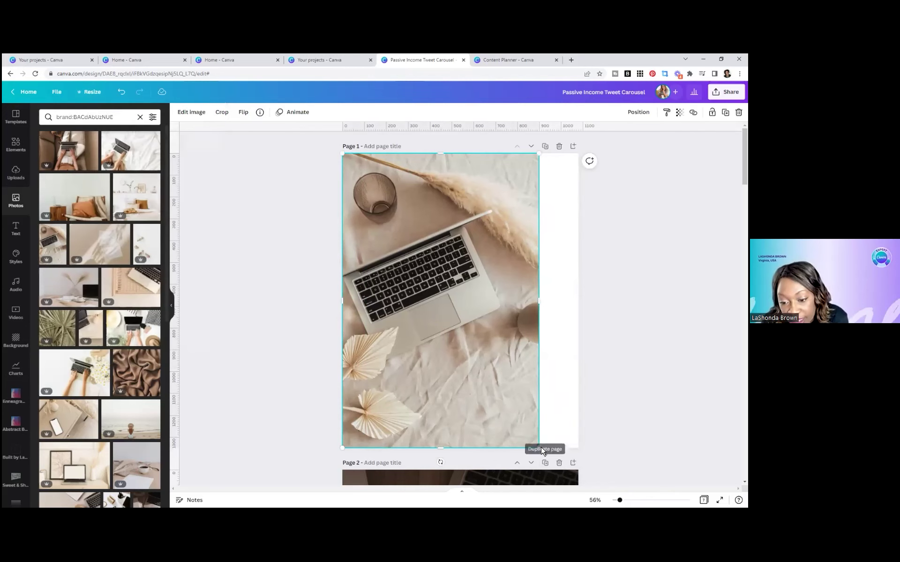
pyautogui.moveTo(552, 447); pyautogui.dragTo(585, 505)
pyautogui.moveTo(516, 375); pyautogui.dragTo(474, 302)
pyautogui.moveTo(535, 430); pyautogui.dragTo(467, 332)
pyautogui.press('Escape')
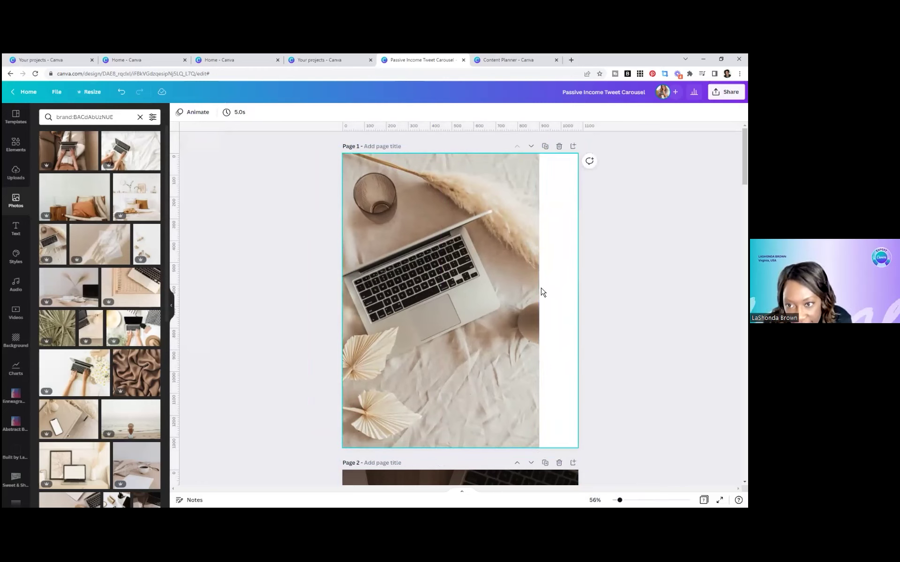
# Centre the laptop photo horizontally on page 1, and move it back to the page's left edge
pyautogui.moveTo(525, 247); pyautogui.dragTo(543, 245)
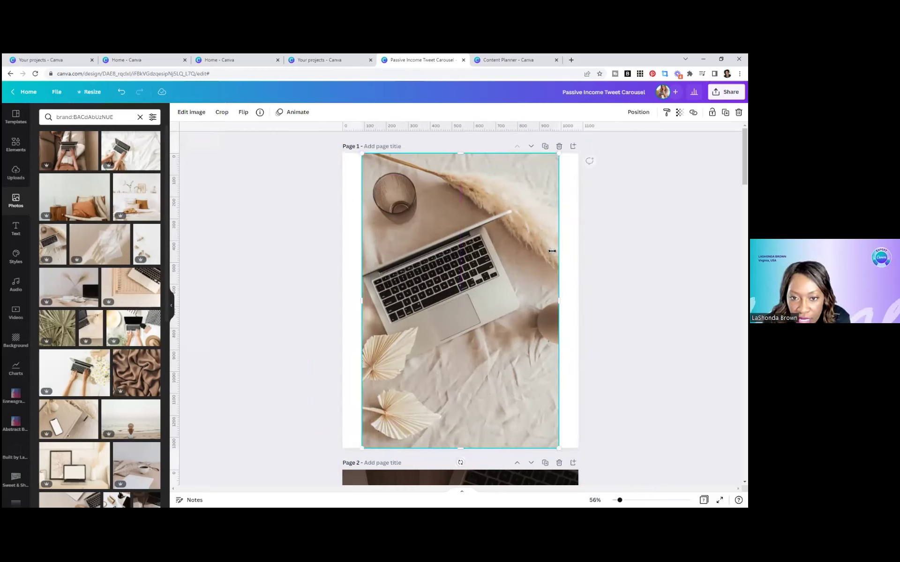
pyautogui.click(590, 161)
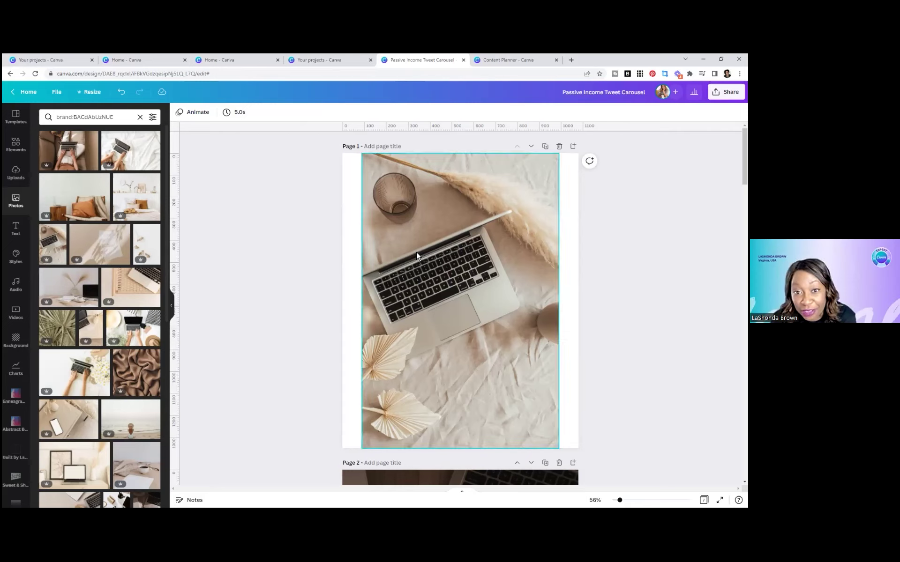
pyautogui.moveTo(417, 255); pyautogui.dragTo(397, 252)
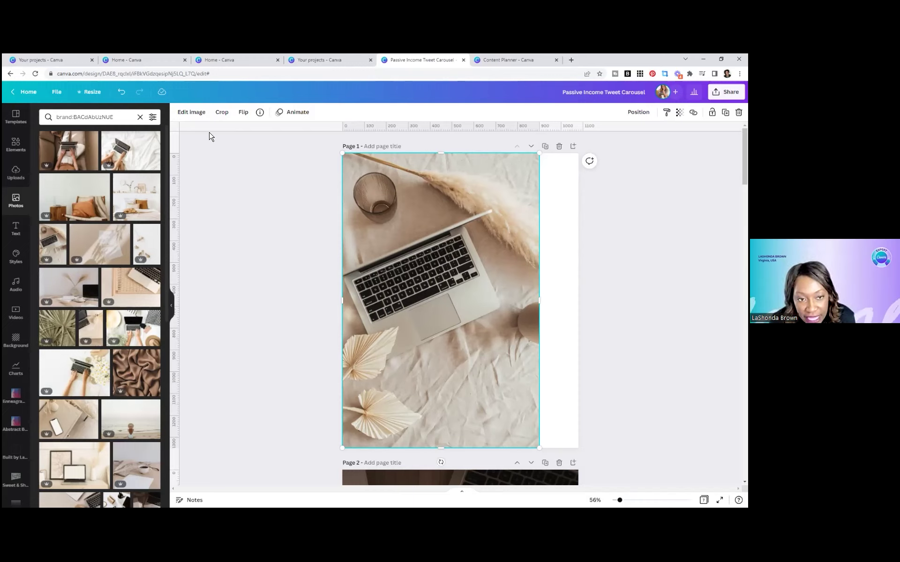
# Examine the laptop photo's image editing options, from Background Remover, adjustments, filters and Smartmockups to the Liquify effects and suggested apps
pyautogui.click(197, 115)
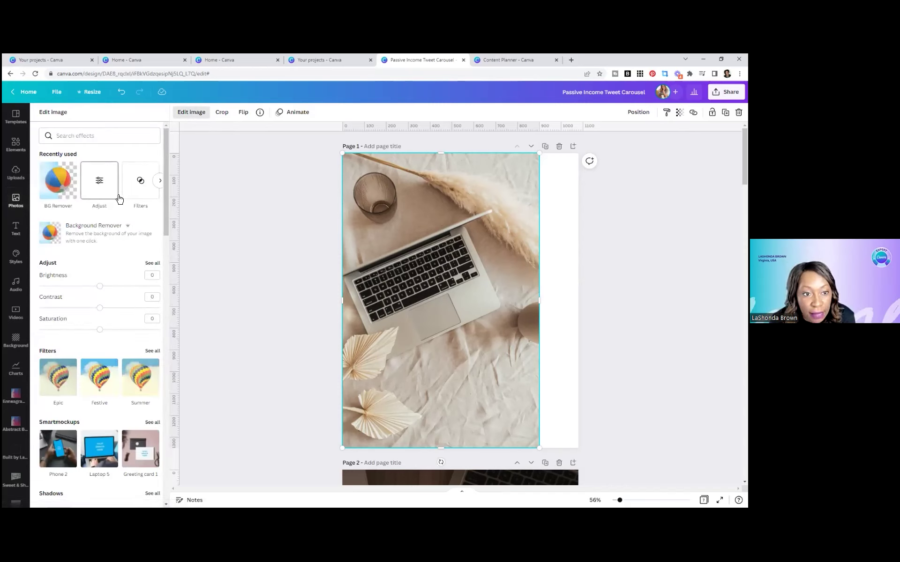
pyautogui.scroll(-7, 118, 197)
pyautogui.scroll(-10, 120, 199)
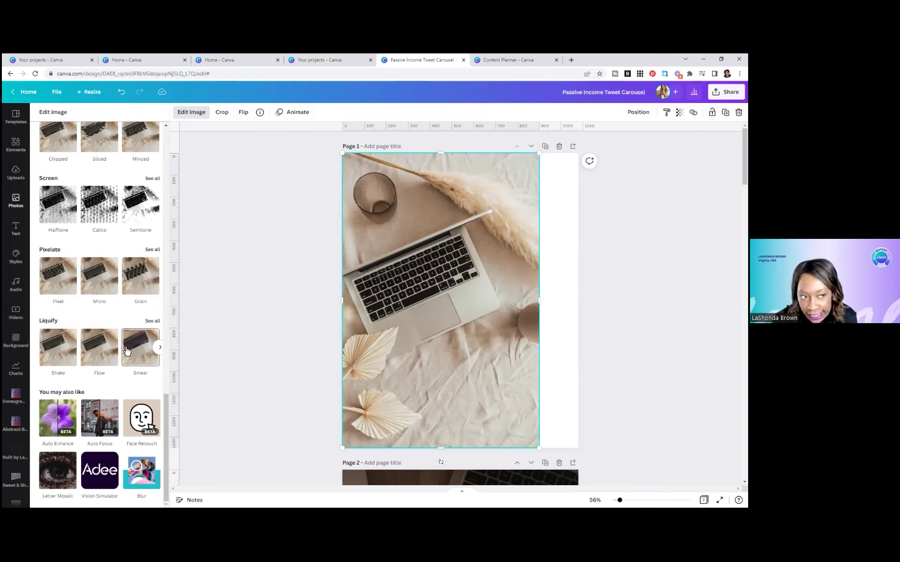
pyautogui.scroll(1, 125, 349)
pyautogui.scroll(-1, 125, 349)
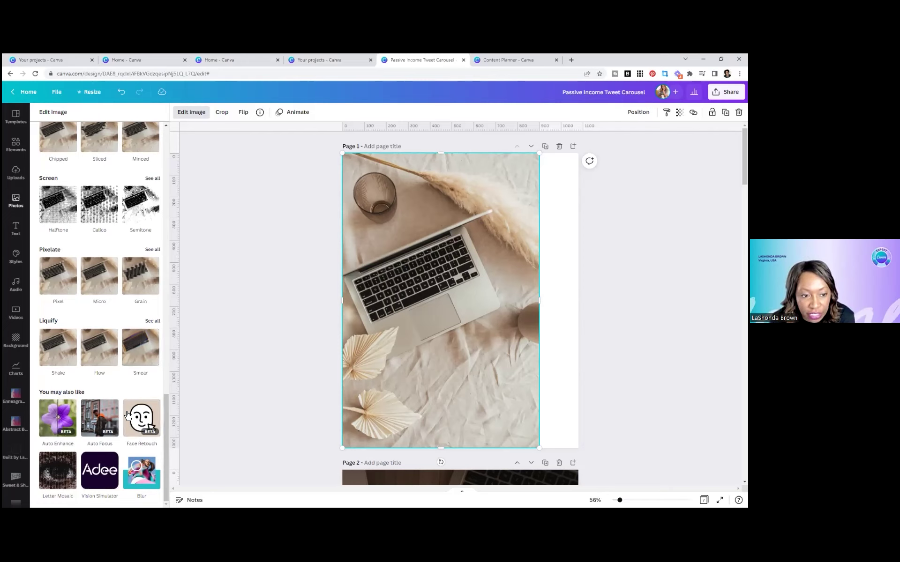
pyautogui.scroll(3, 122, 411)
pyautogui.scroll(15, 123, 411)
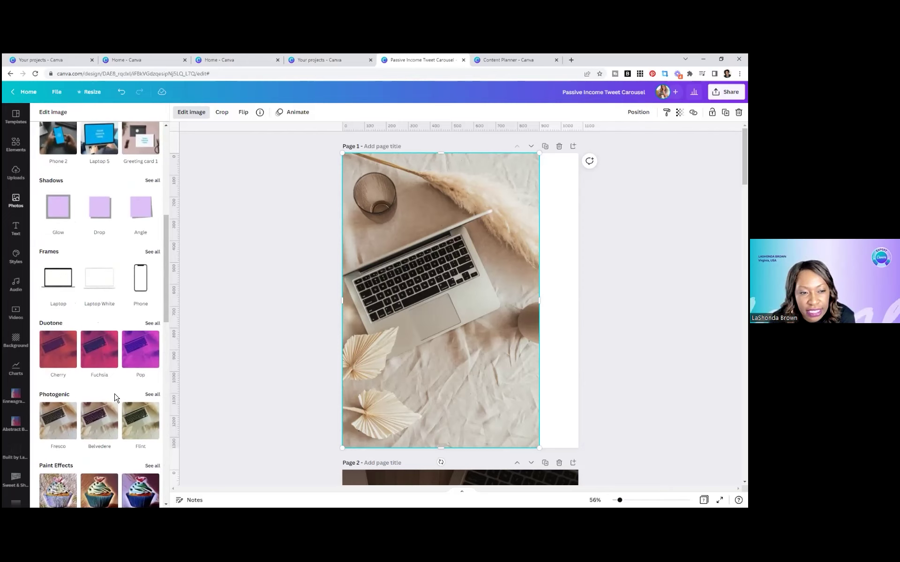
pyautogui.scroll(2, 115, 398)
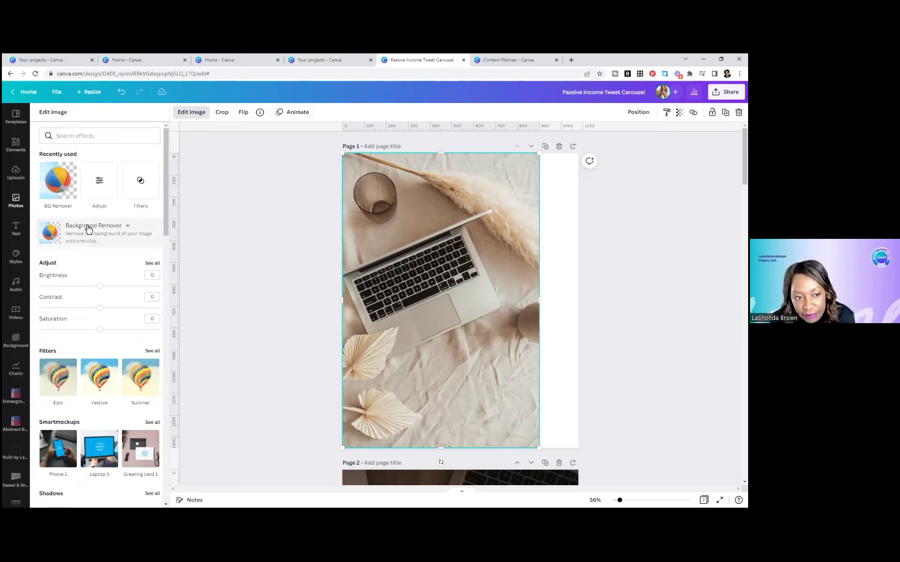
pyautogui.scroll(-3, 92, 316)
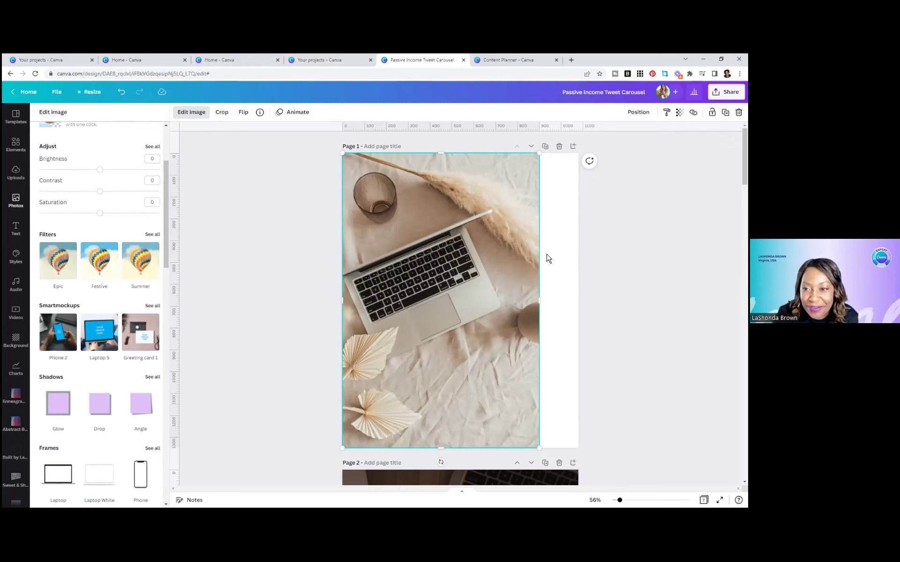
# Delete page 1 with the laptop photo from the tweet carousel
pyautogui.click(559, 147)
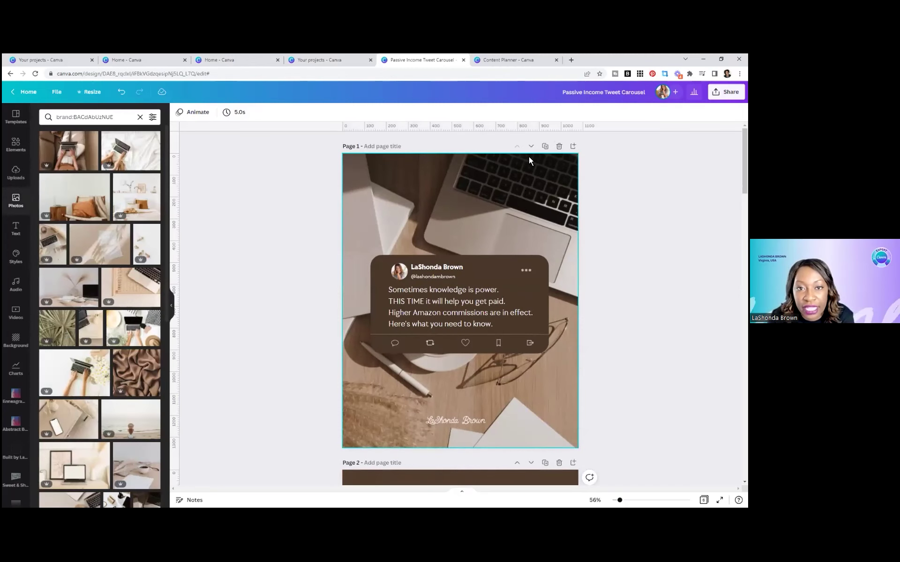